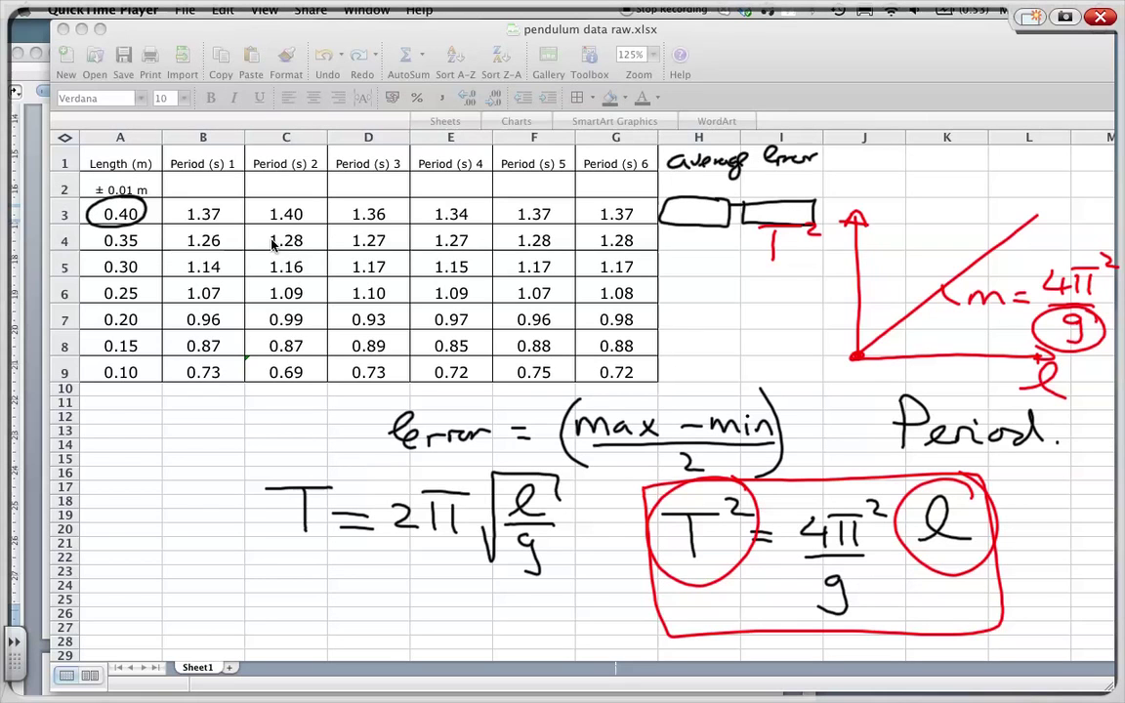
Step: Circle the T² term in green ink and handwrite the labels "T²" and "Error T²" above columns J and K
mouse_move(723, 476)
mouse_down()
mouse_move(659, 503)
mouse_move(683, 584)
mouse_move(757, 532)
mouse_move(717, 475)
mouse_up()
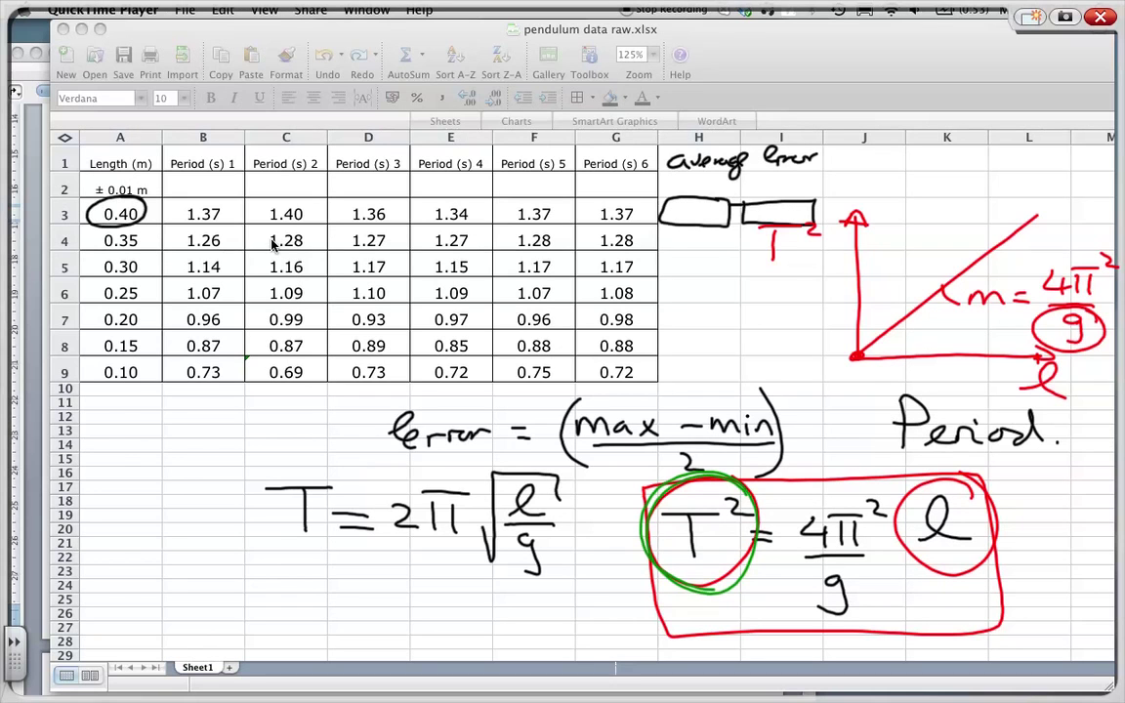
mouse_move(861, 151)
mouse_down()
mouse_move(858, 166)
mouse_move(872, 149)
mouse_up()
drag(866, 143, 875, 150)
mouse_move(913, 148)
mouse_down()
mouse_move(912, 168)
mouse_move(926, 147)
mouse_up()
drag(912, 158, 945, 158)
mouse_move(951, 158)
mouse_down()
mouse_move(970, 168)
mouse_move(978, 148)
mouse_up()
drag(980, 150, 986, 155)
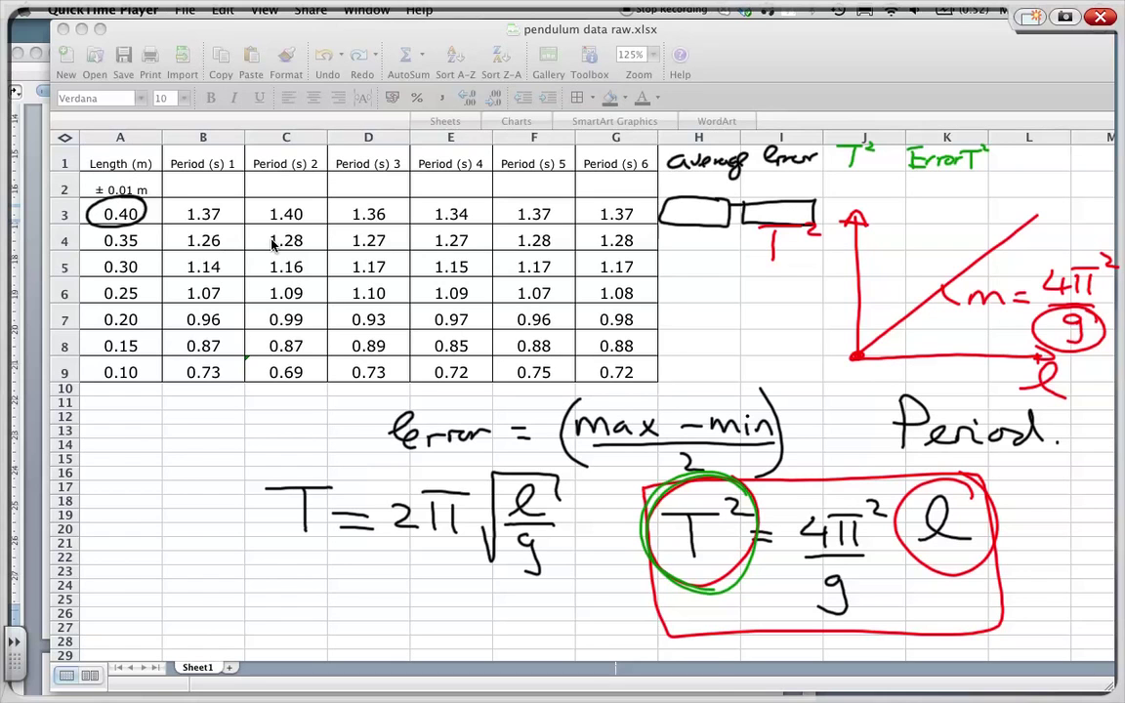
Step: Close the ink layer to remove the handwritten annotations from the spreadsheet
right_click(579, 545)
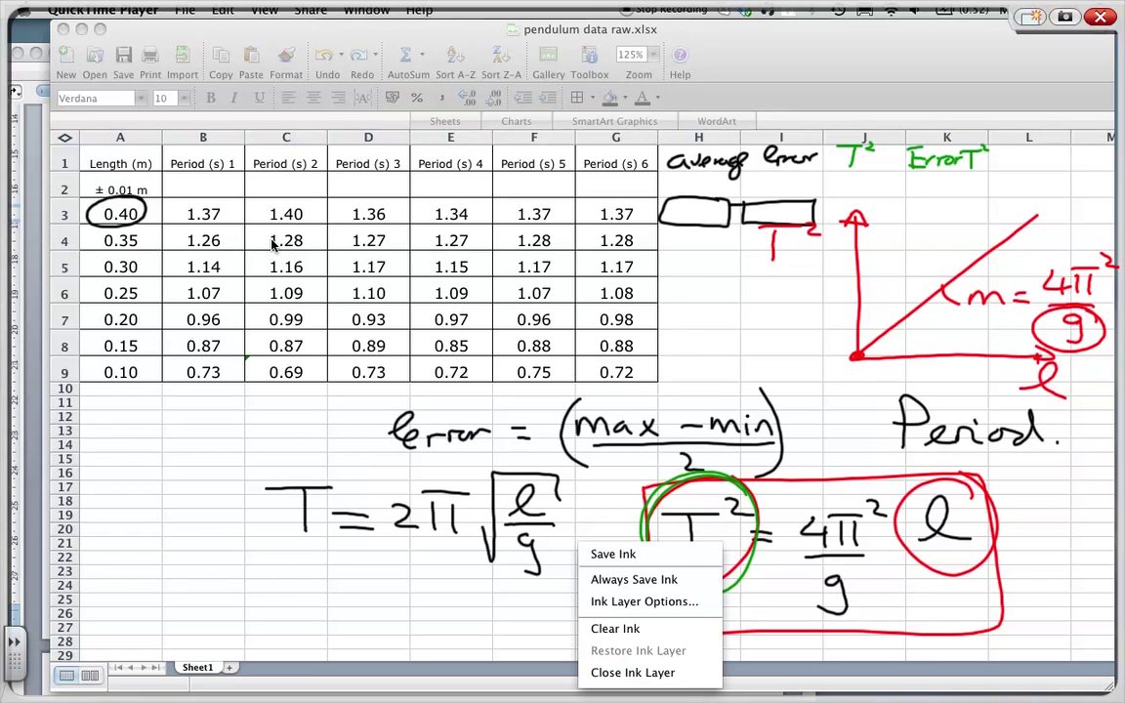
click(600, 673)
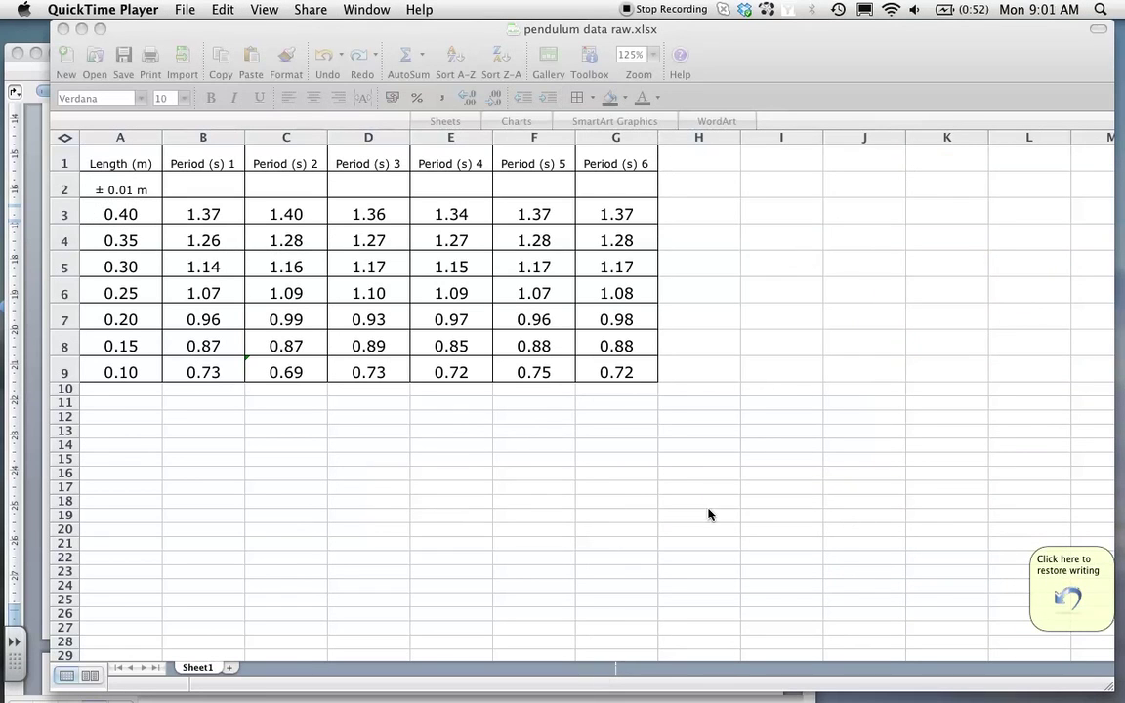
click(689, 158)
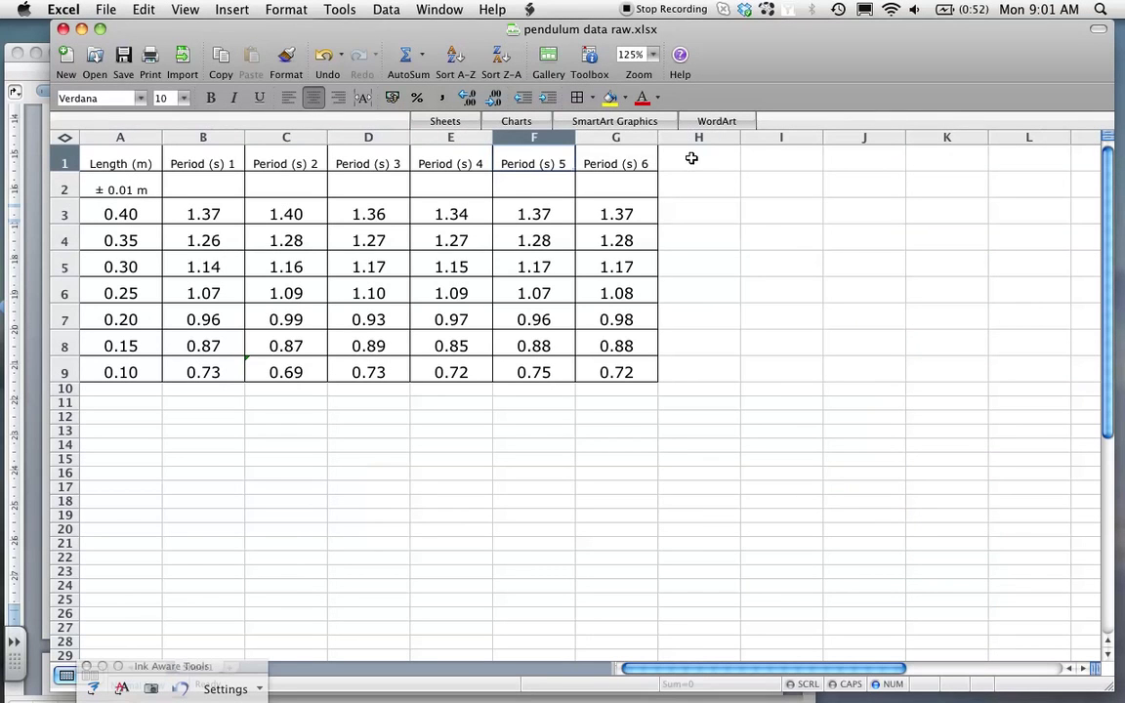
text(Aver)
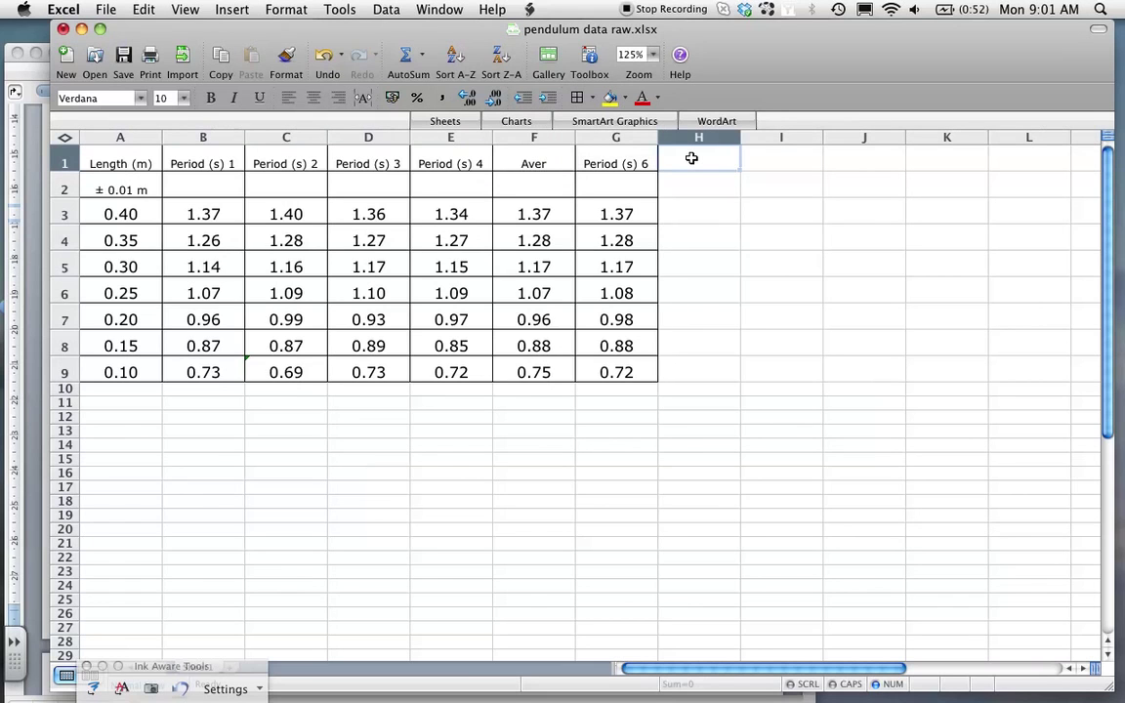
key(super+z)
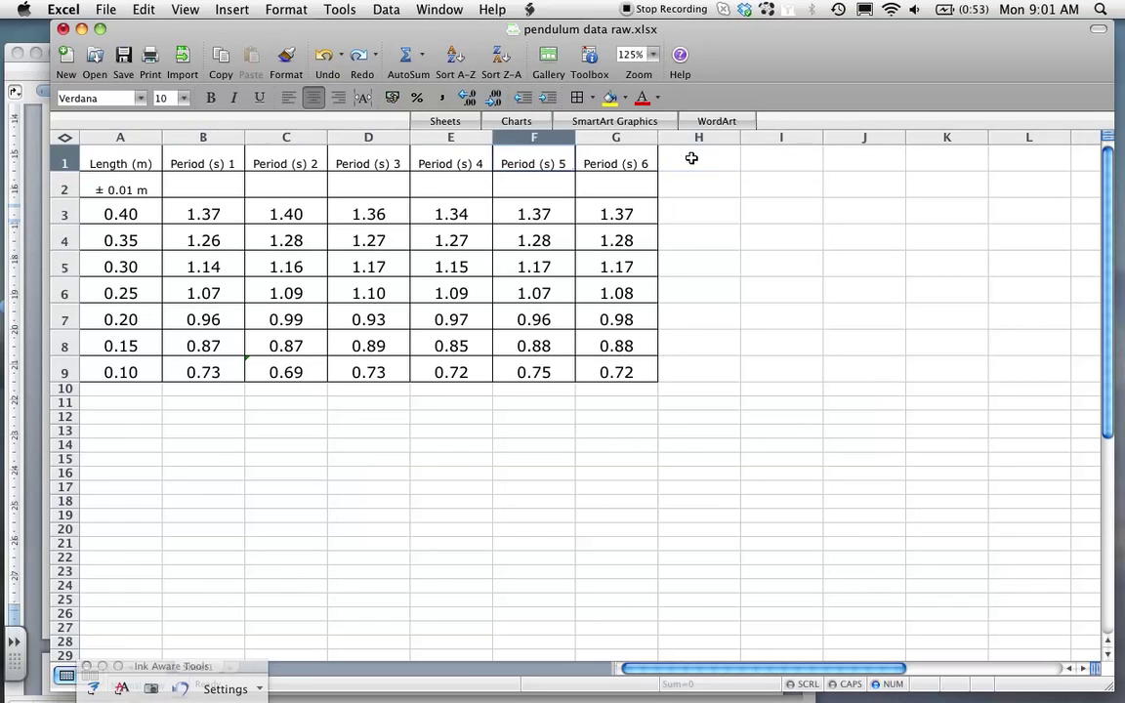
Step: Enter the heading "Average (s)" in cell H1
click(691, 159)
text(Av)
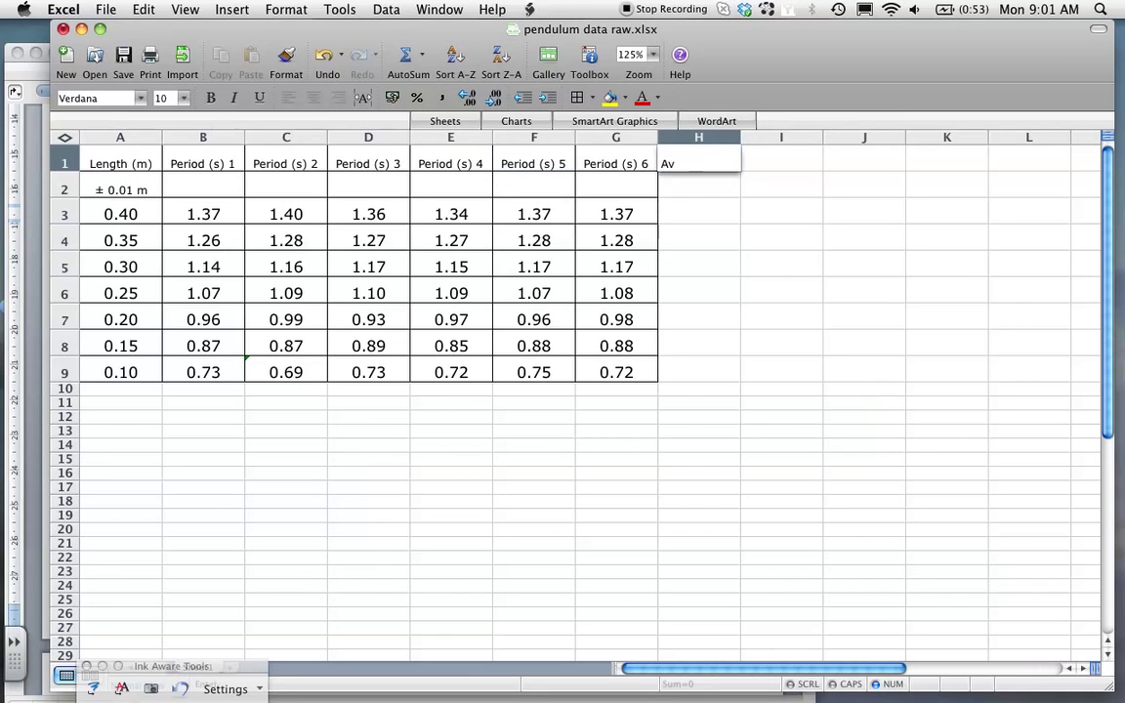
text(erage (s))
Step: Calculate the average of B3:G3 in cell H3 and fill the formula down to H9
click(704, 207)
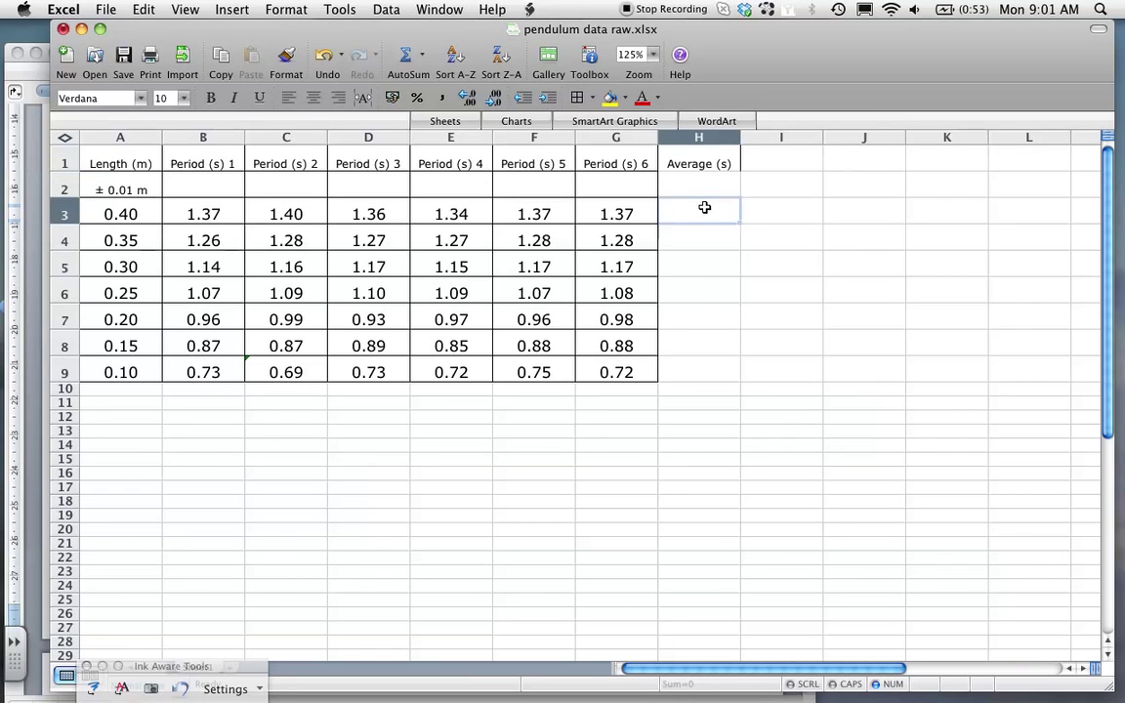
text(=a)
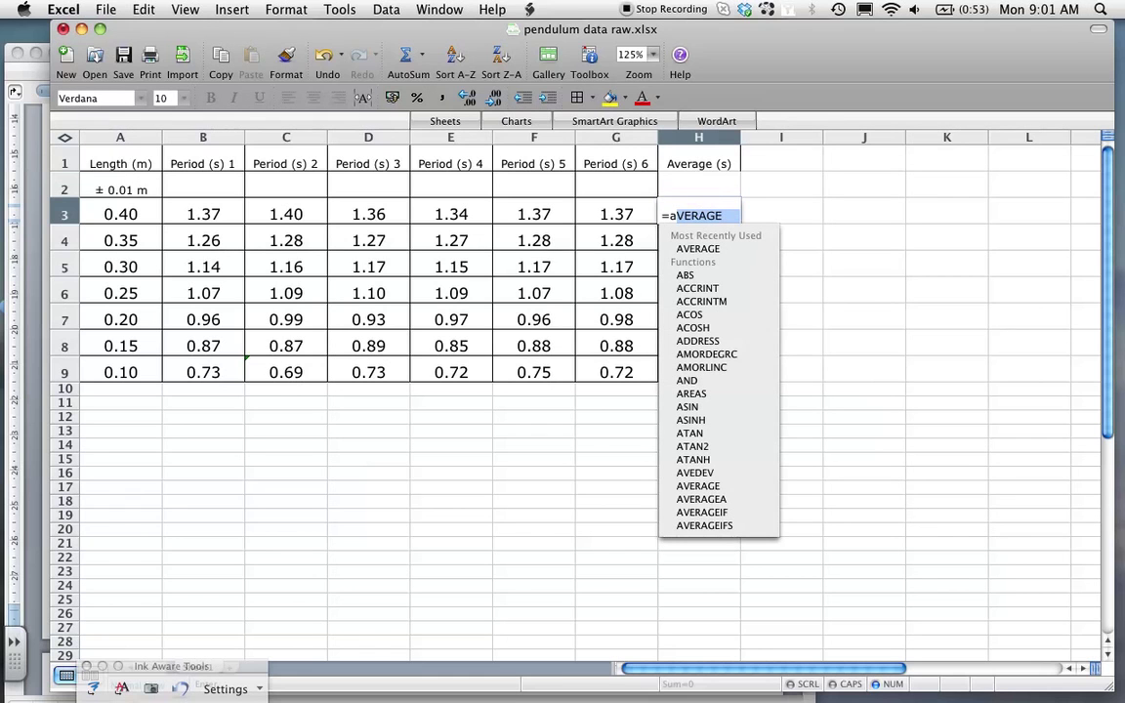
key(Right)
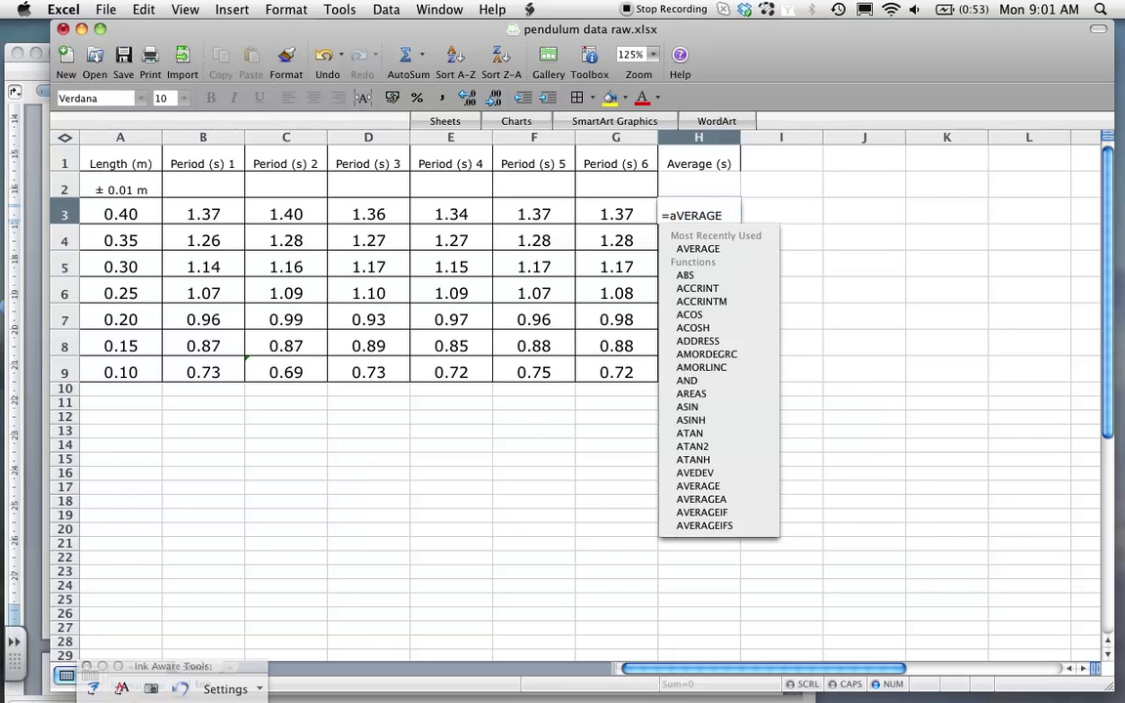
text(()
click(450, 205)
click(217, 215)
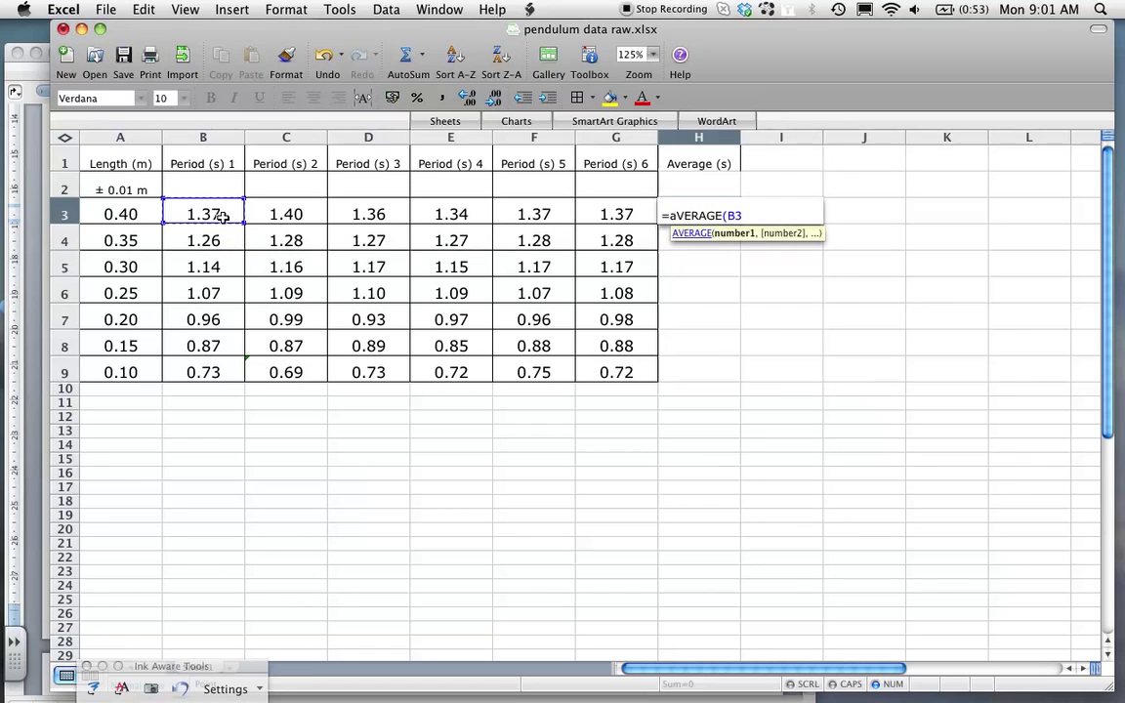
drag(241, 222, 642, 216)
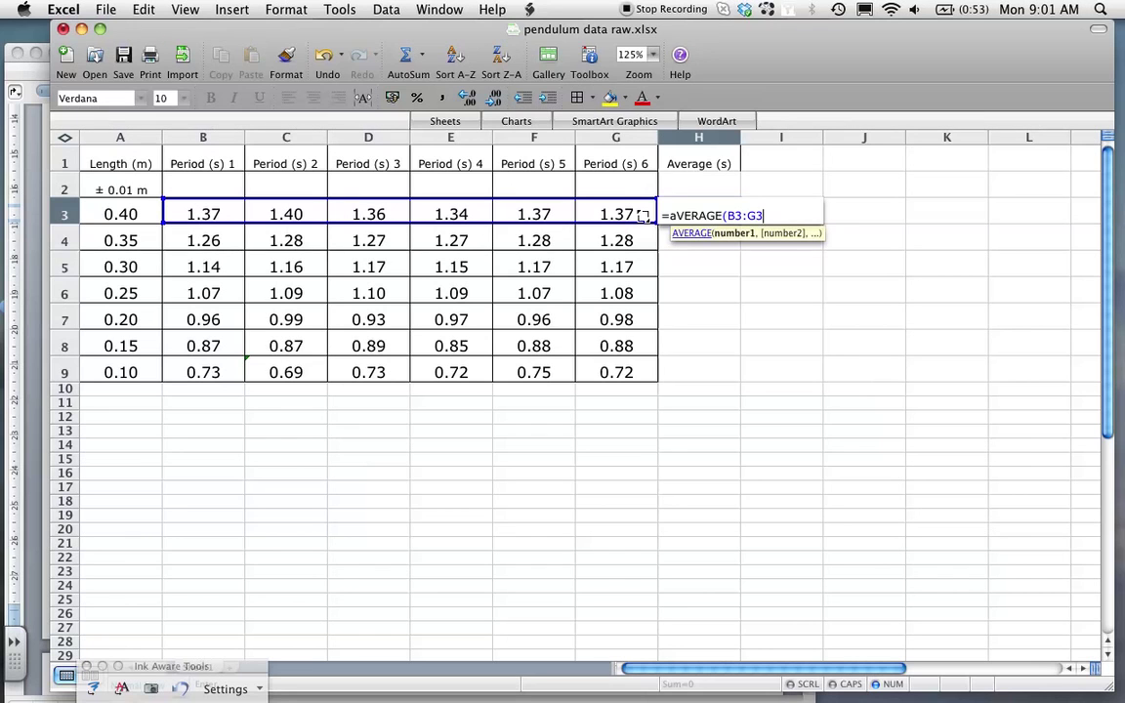
text())
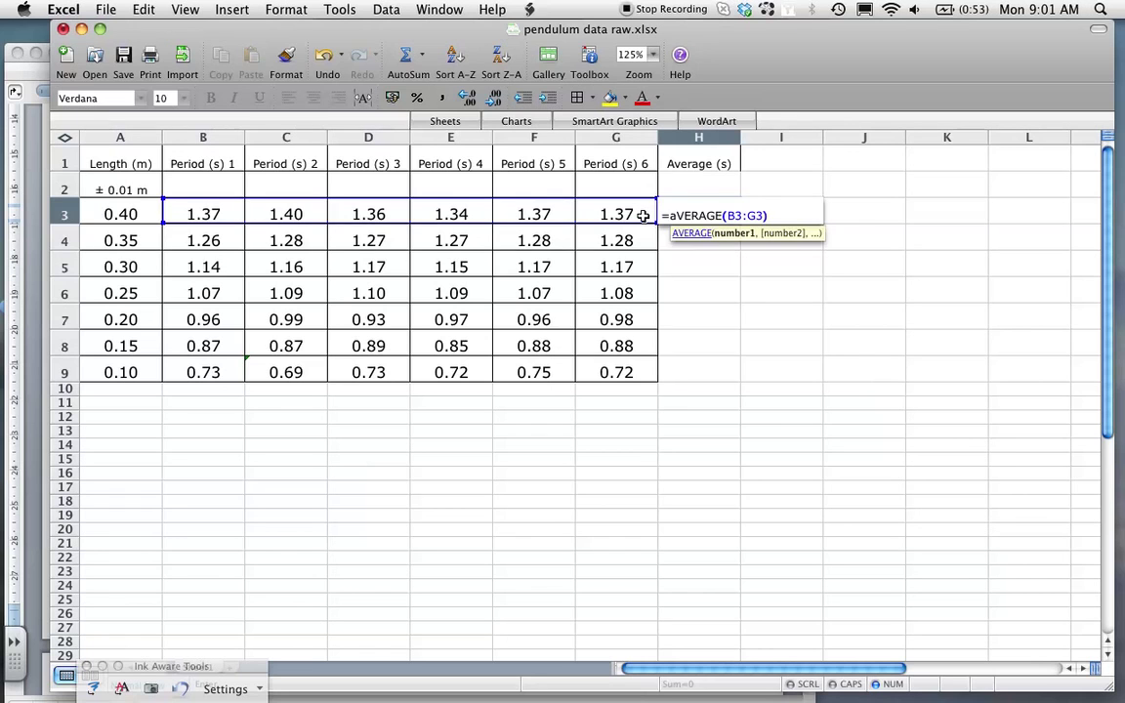
key(Return)
click(713, 213)
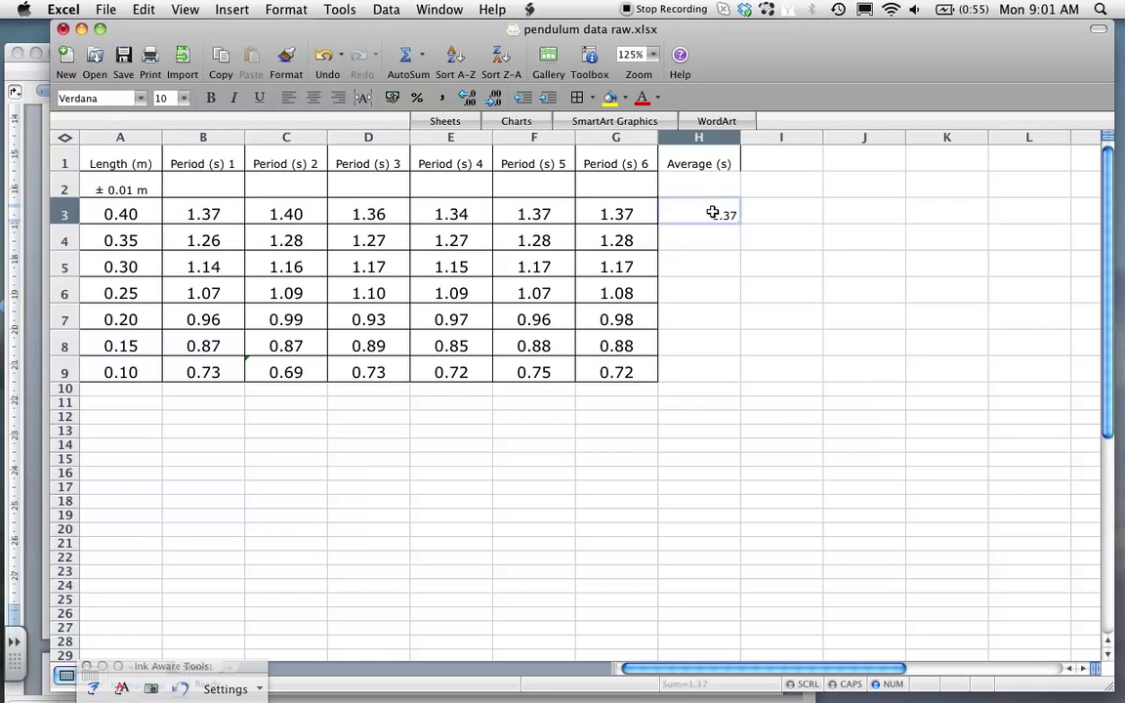
drag(739, 224, 740, 372)
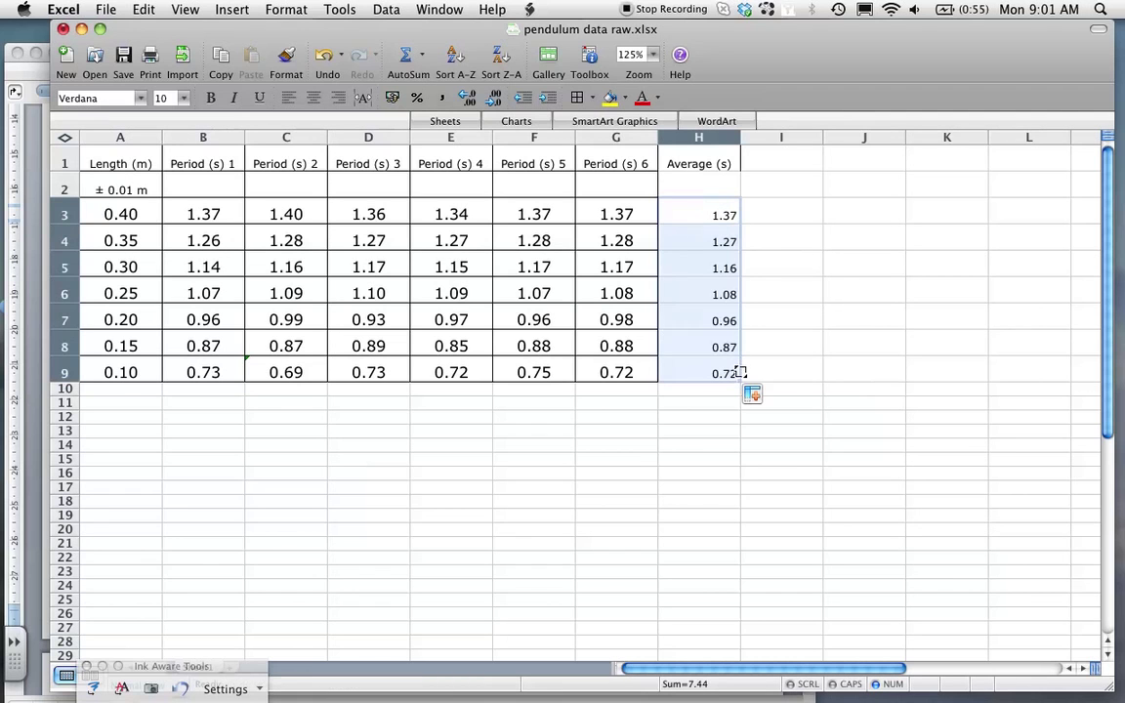
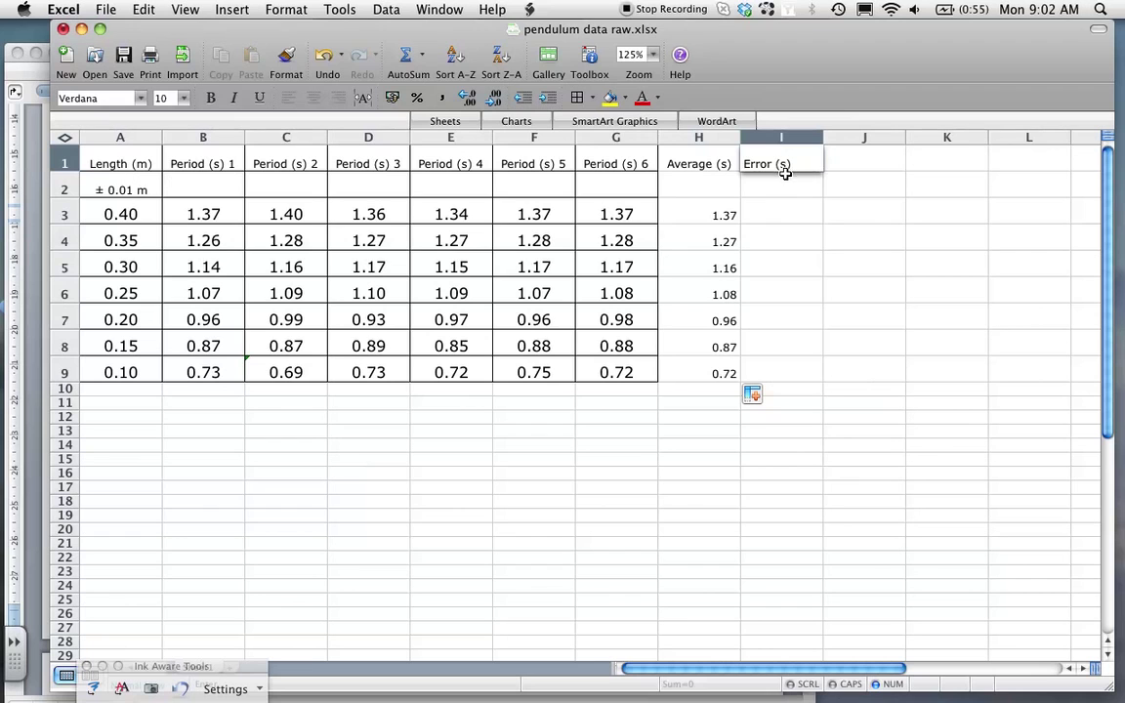
Step: Enter the half-range formula =((max(B3:G3)-min(B3:G3))/2) in cell I3, accepting the proposed correction of the missing bracket
click(776, 217)
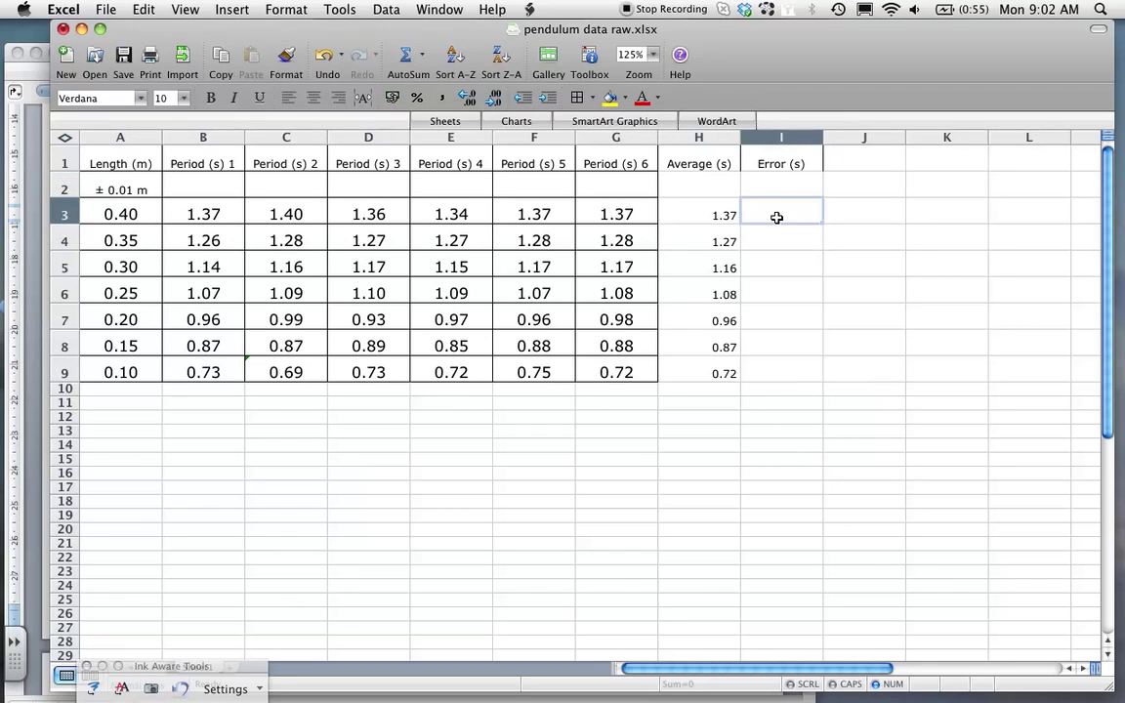
text(=)
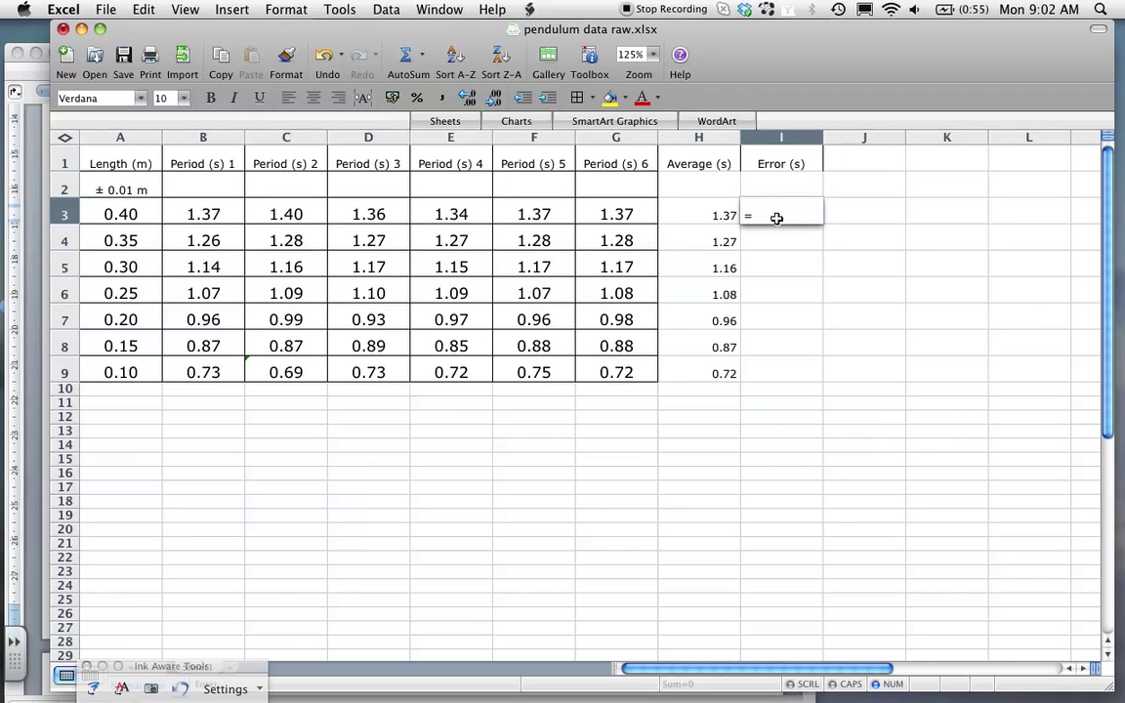
text(()
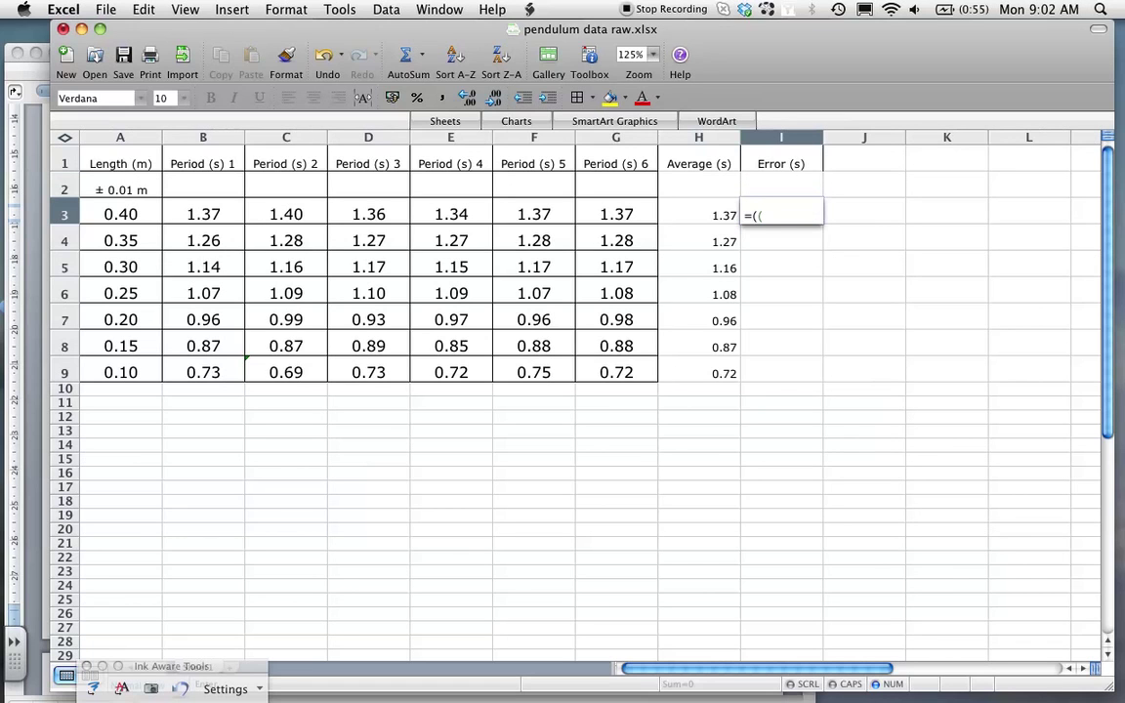
text((max()
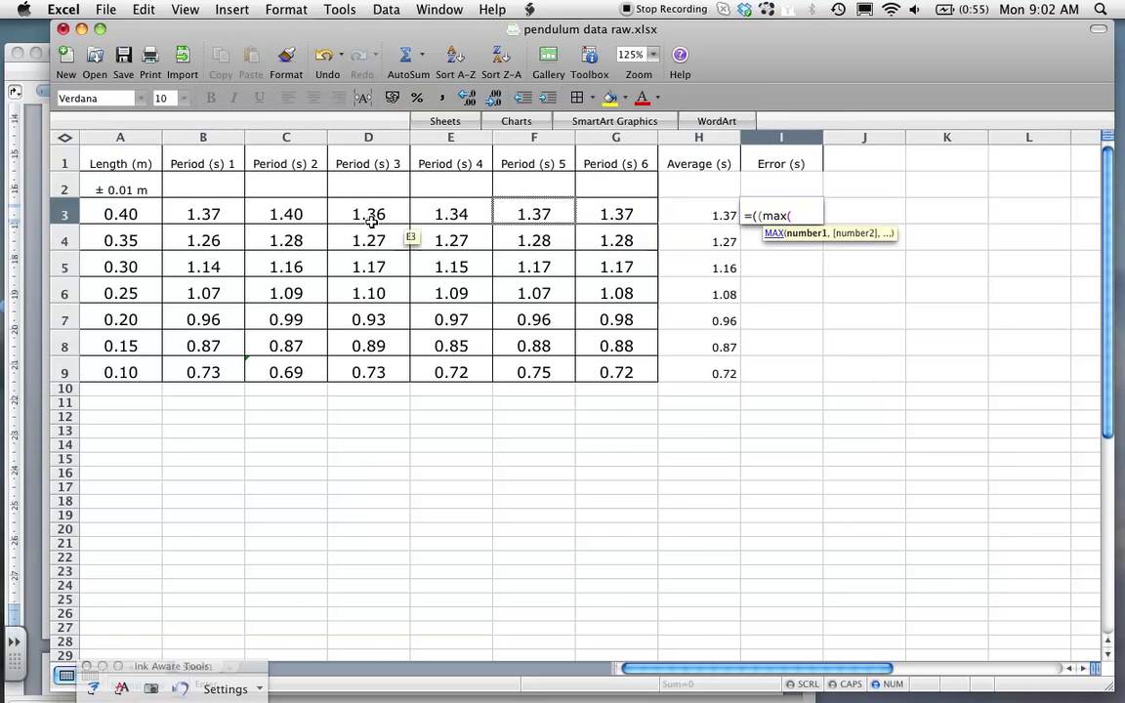
click(220, 215)
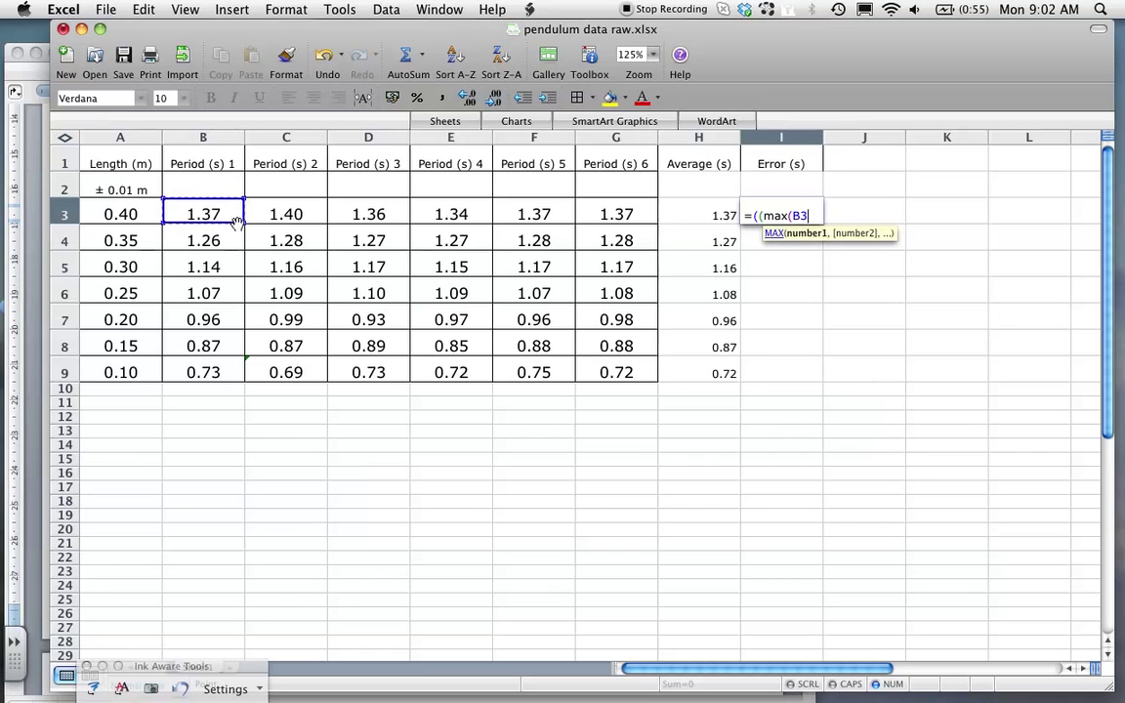
drag(242, 224, 645, 230)
text())
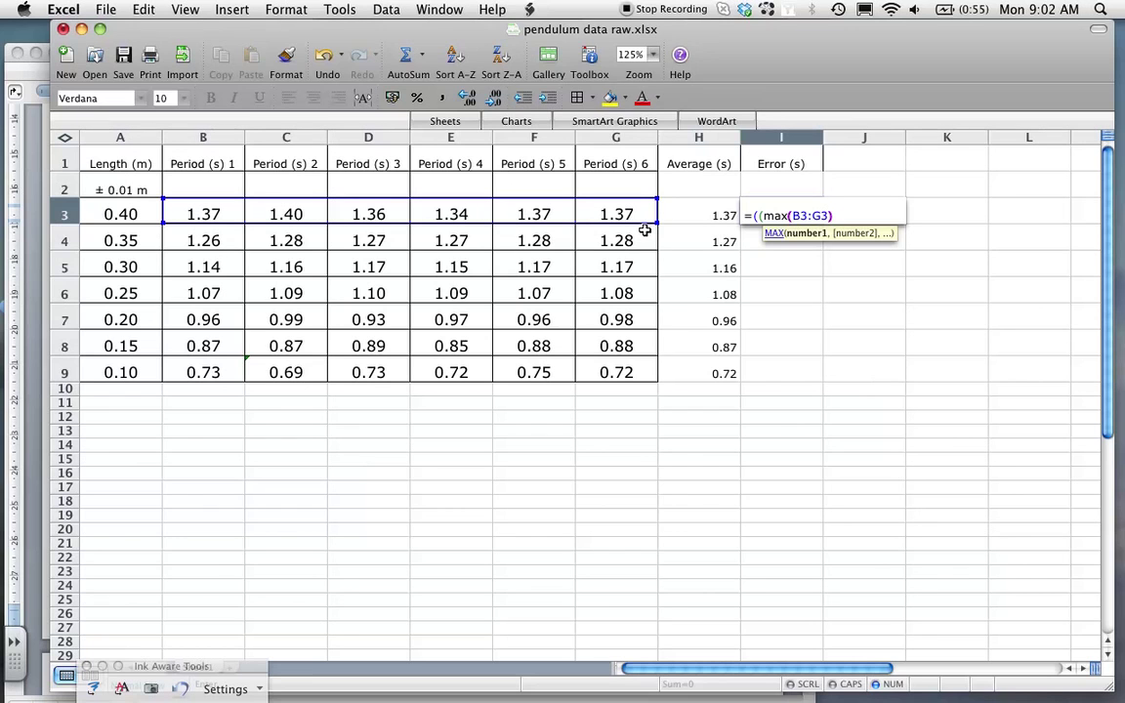
text(-)
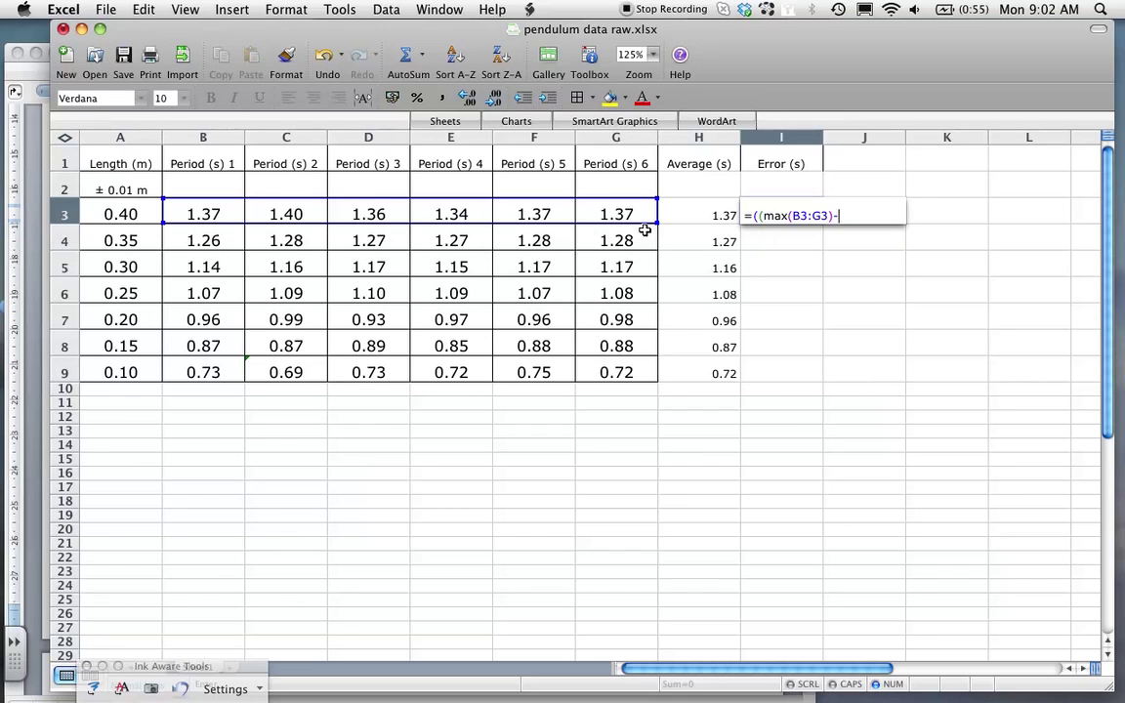
text(min()
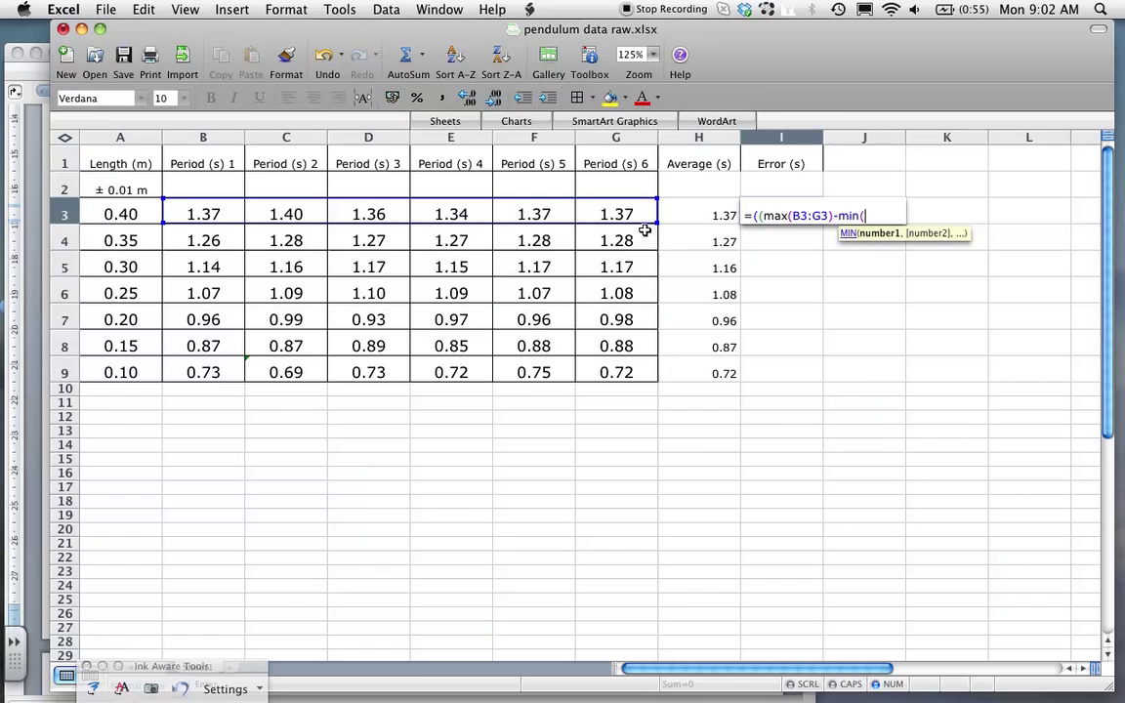
click(226, 216)
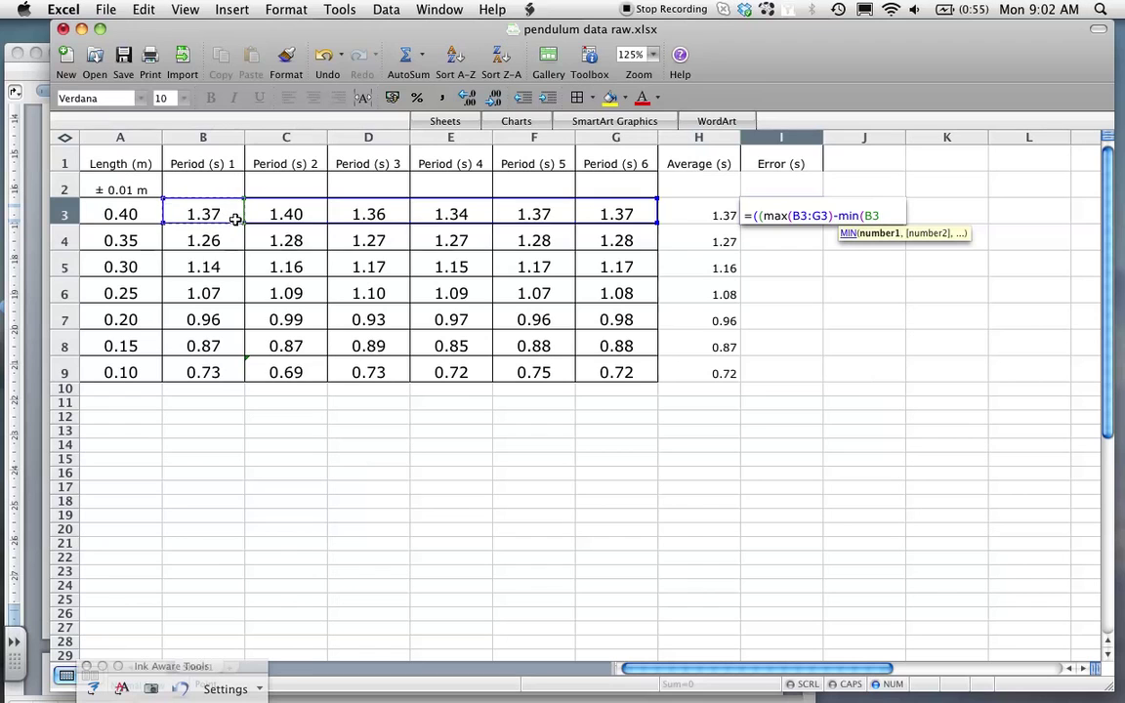
mouse_move(249, 223)
mouse_down()
mouse_move(263, 221)
mouse_move(239, 217)
mouse_up()
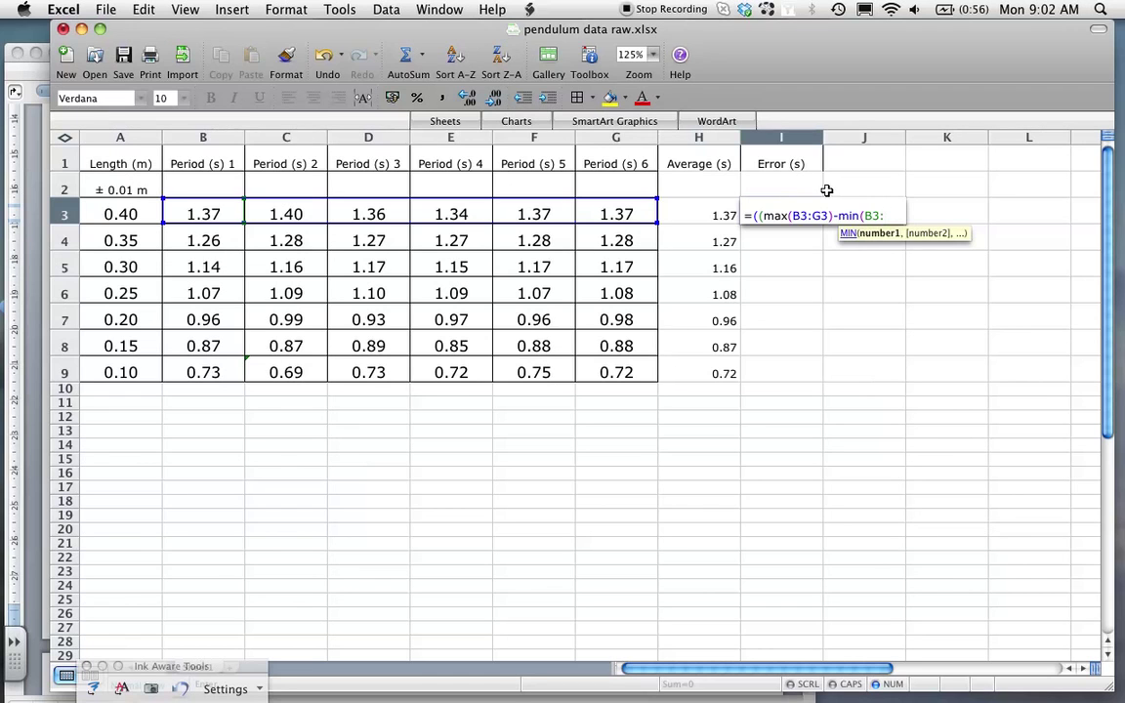
text(G3))
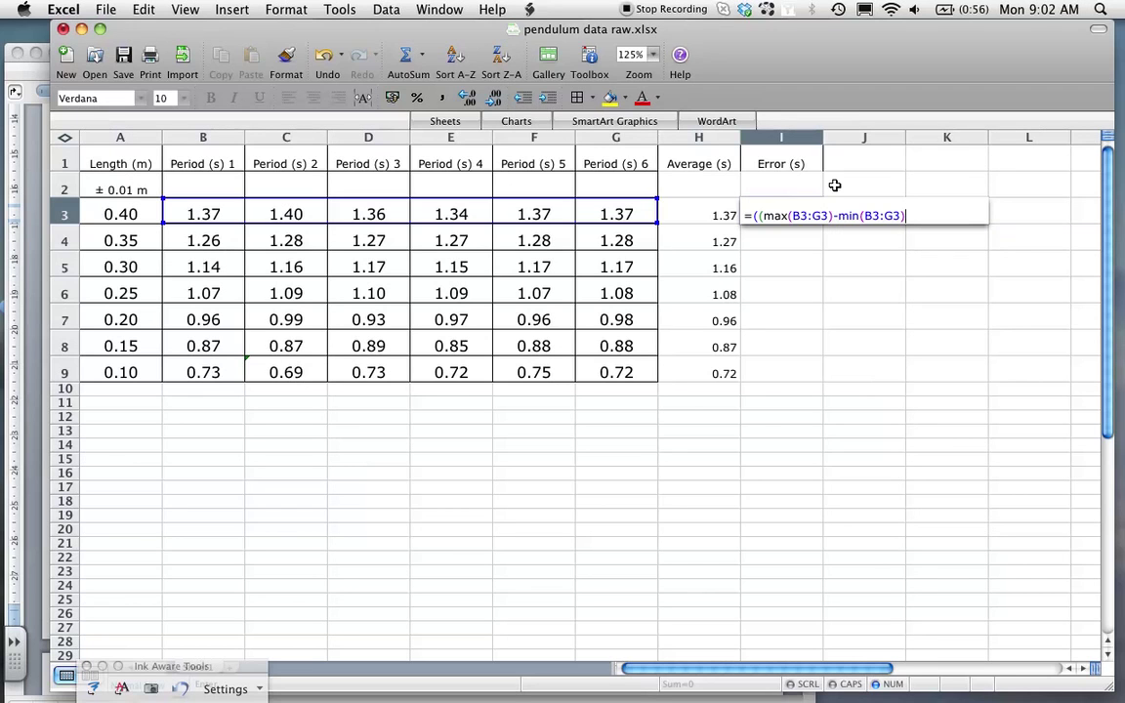
text()/2)
key(Return)
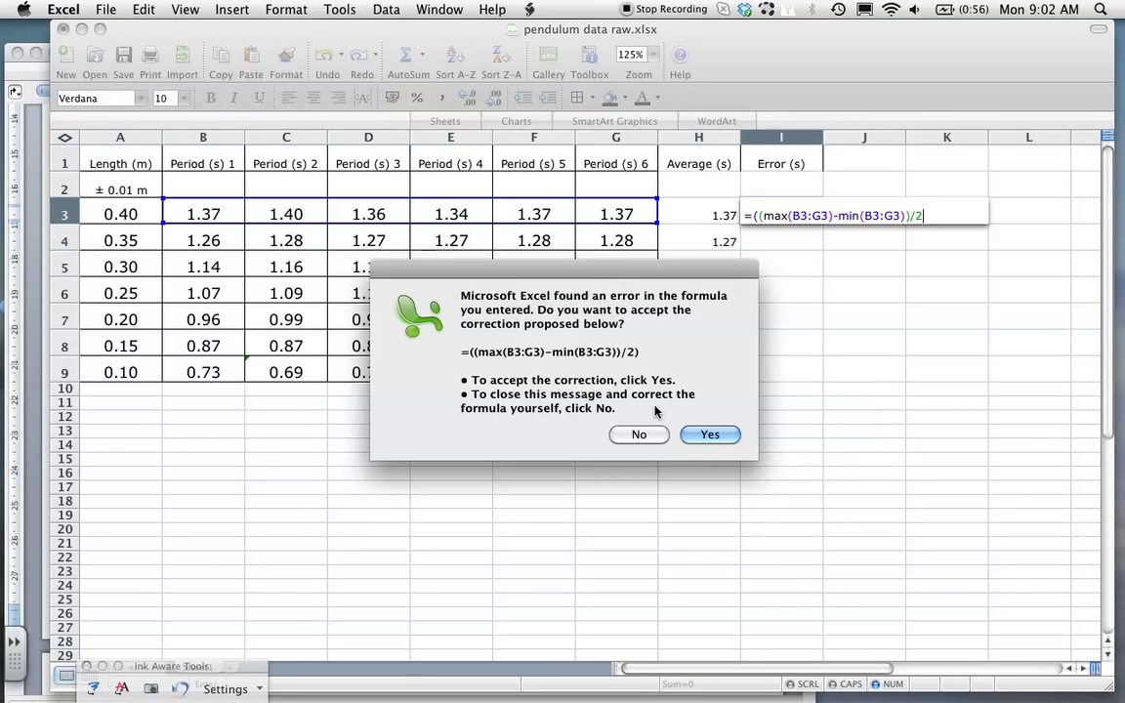
click(712, 435)
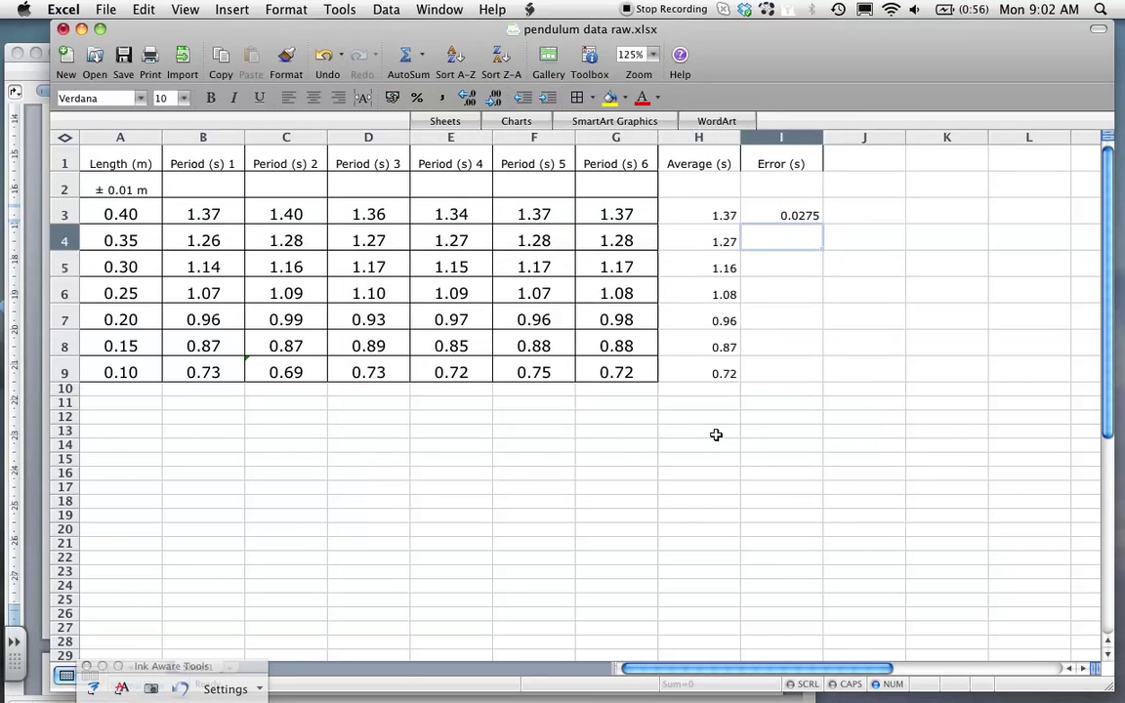
Step: Fill the error formula from I3 down to I9 and reduce the results to two decimal places
click(795, 216)
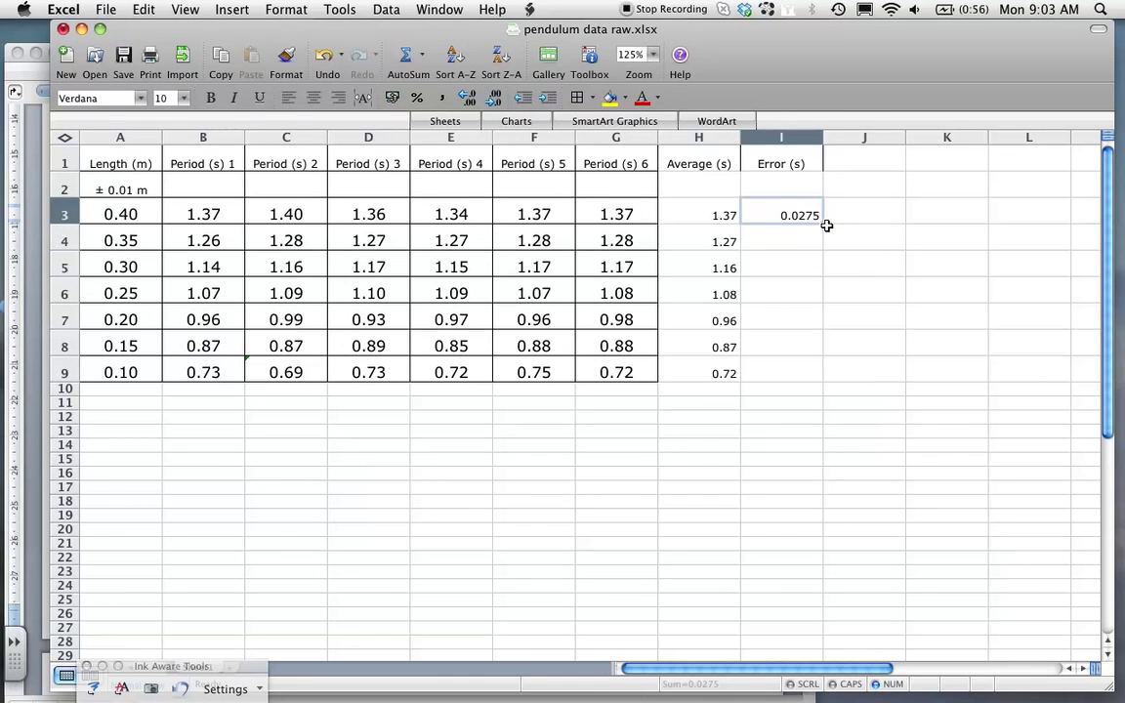
drag(821, 220, 825, 375)
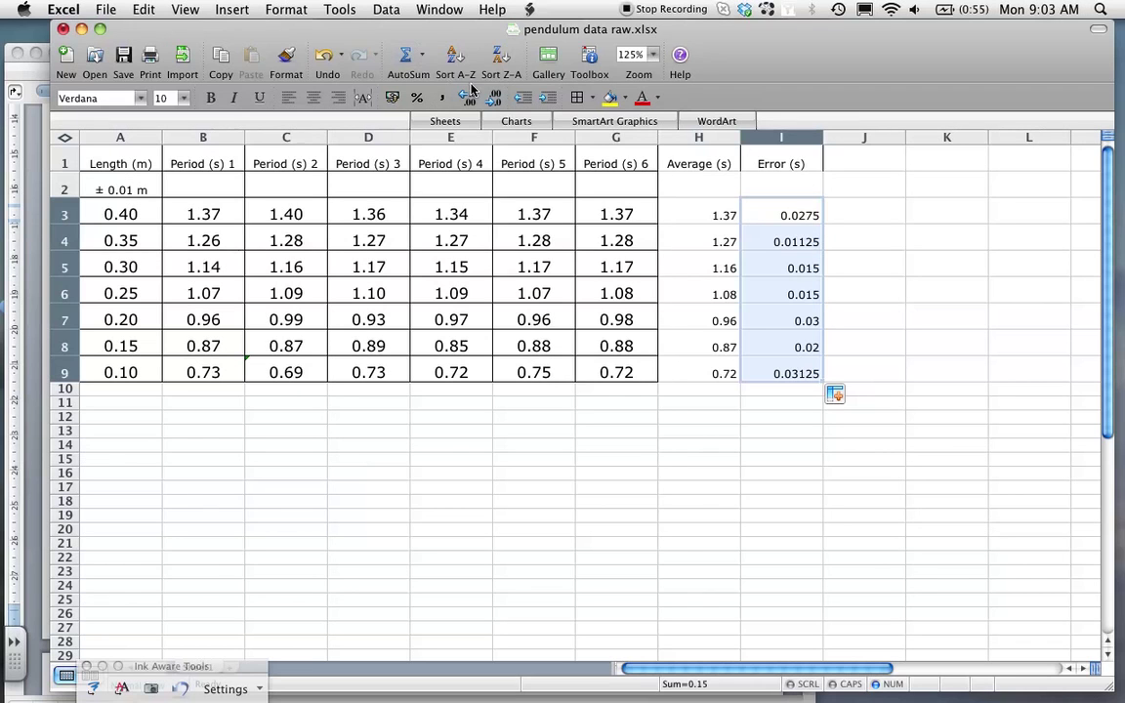
click(497, 99)
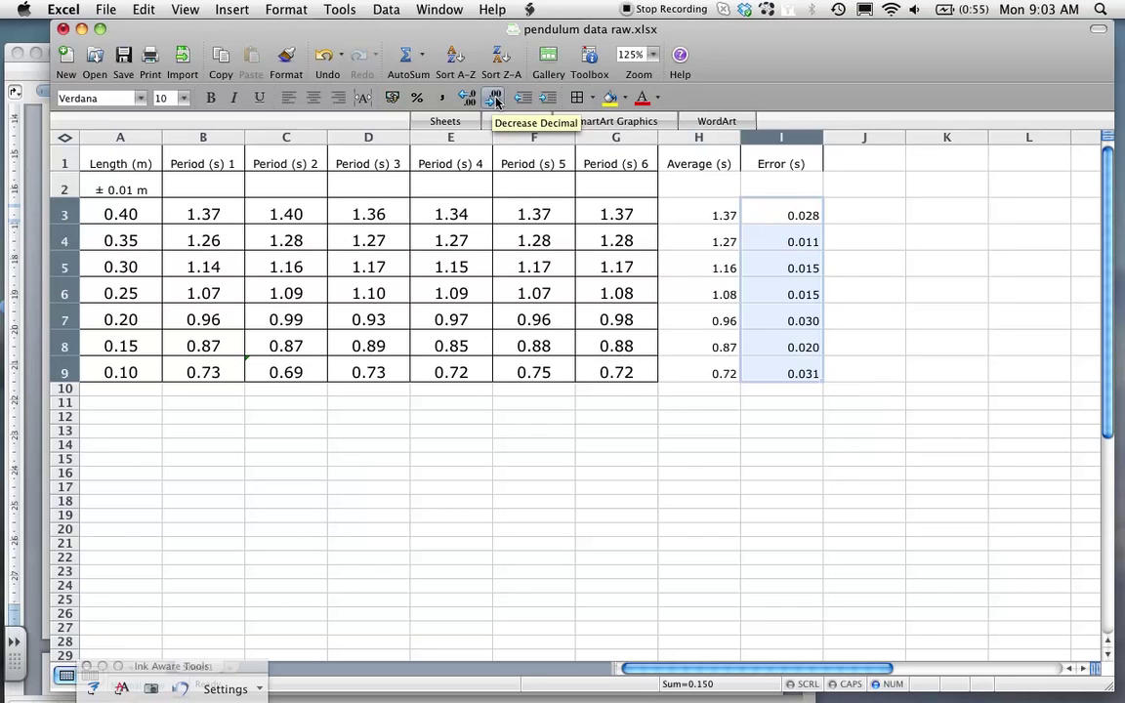
click(497, 100)
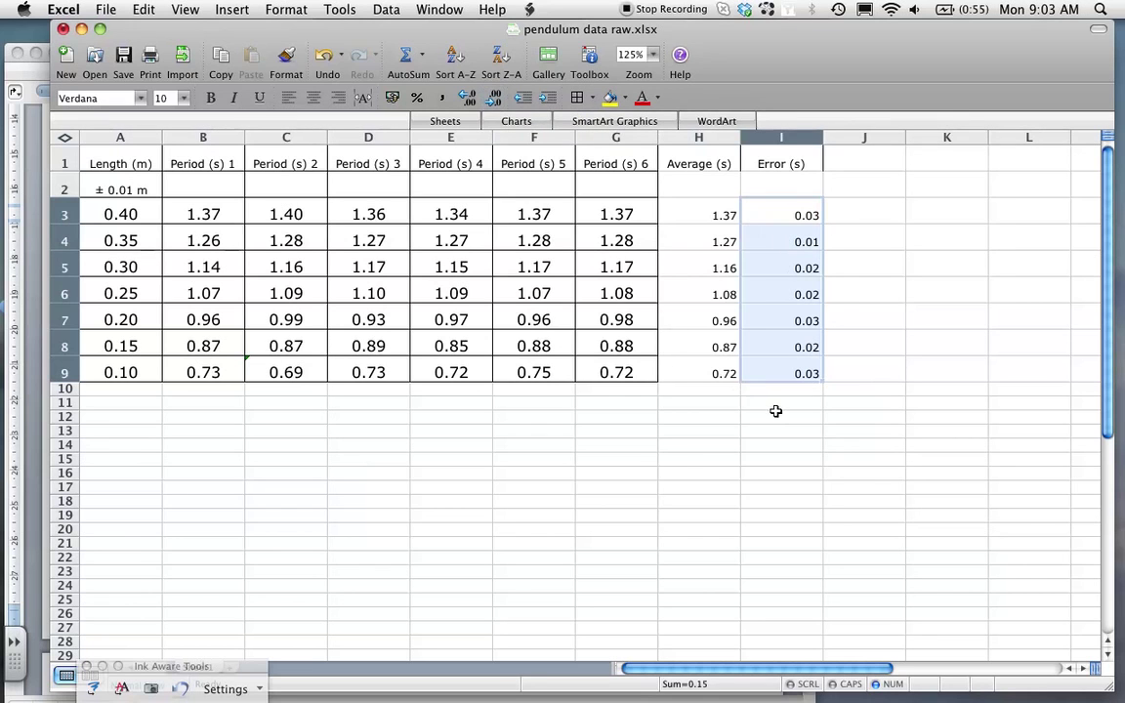
Step: Enter the heading "Period² (s²)" in cell J1, formatting both 2s as superscripts
click(868, 158)
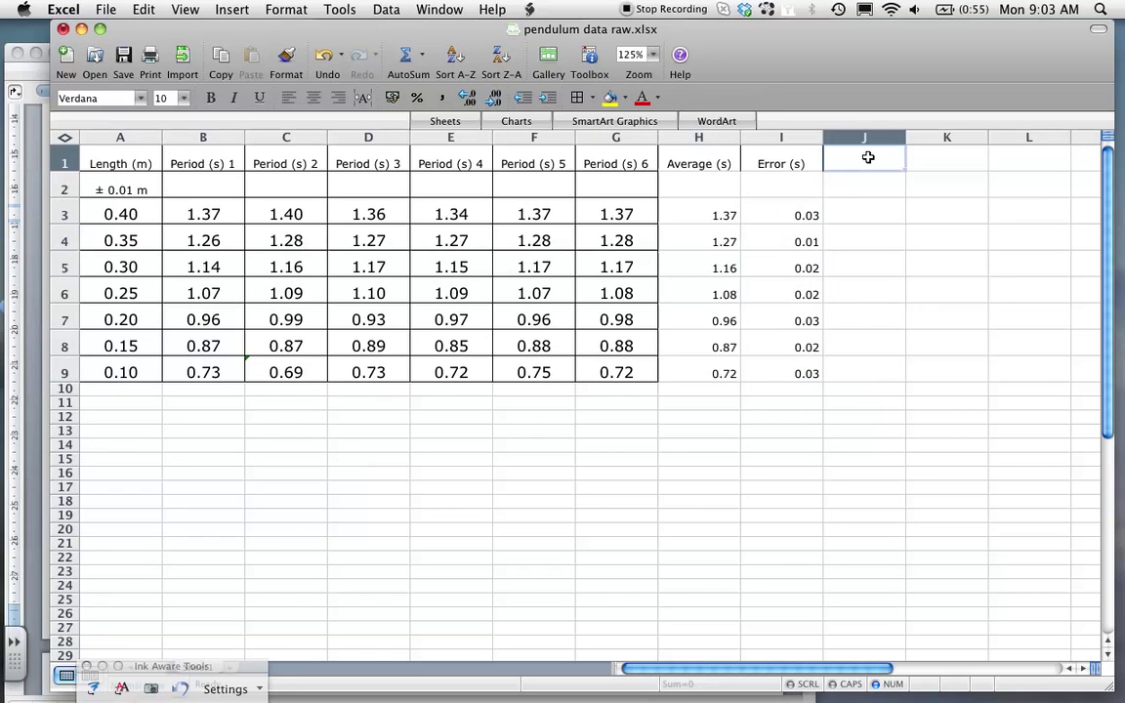
text(Period)
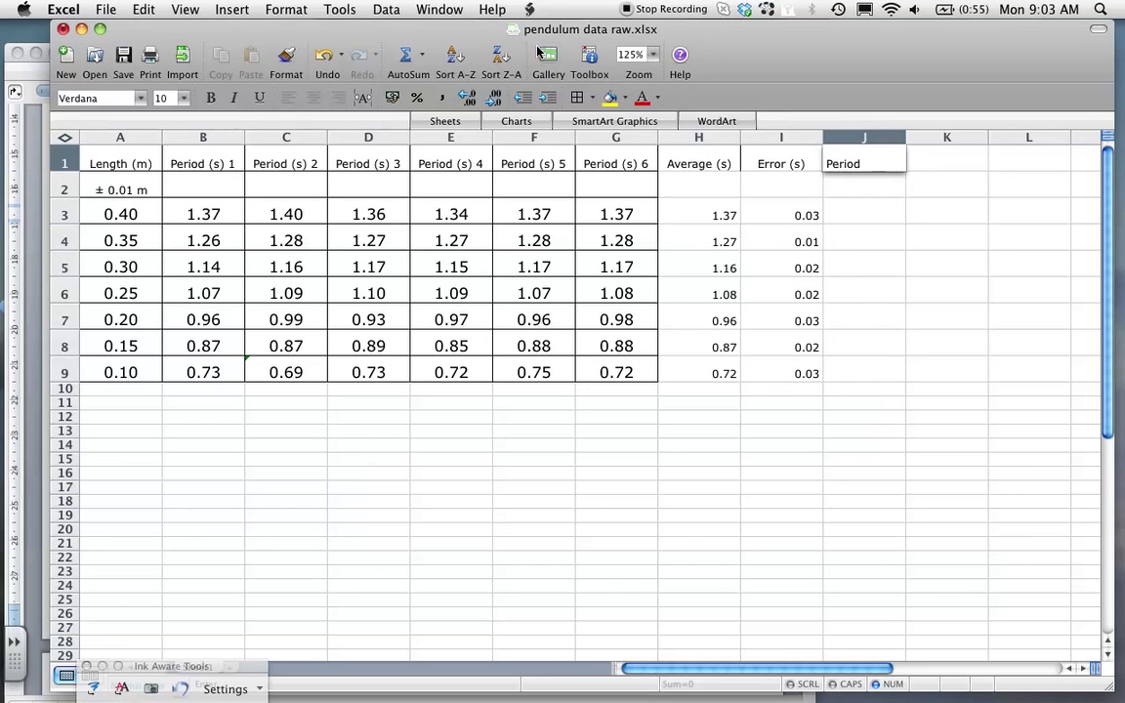
click(596, 59)
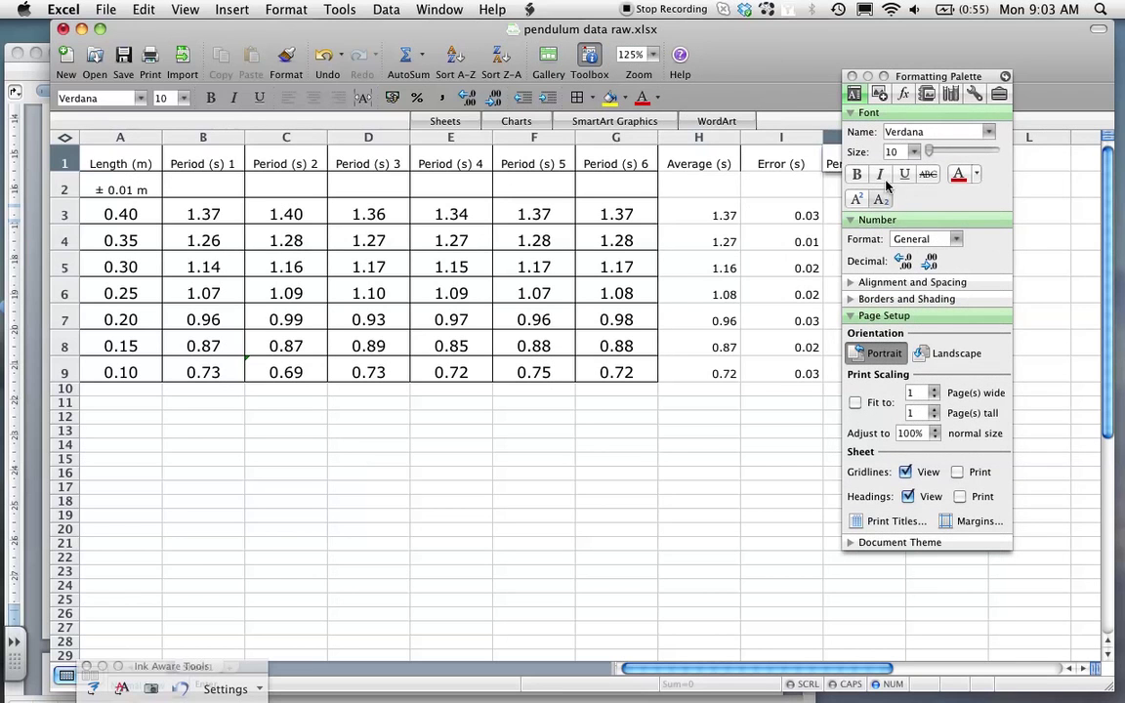
click(857, 198)
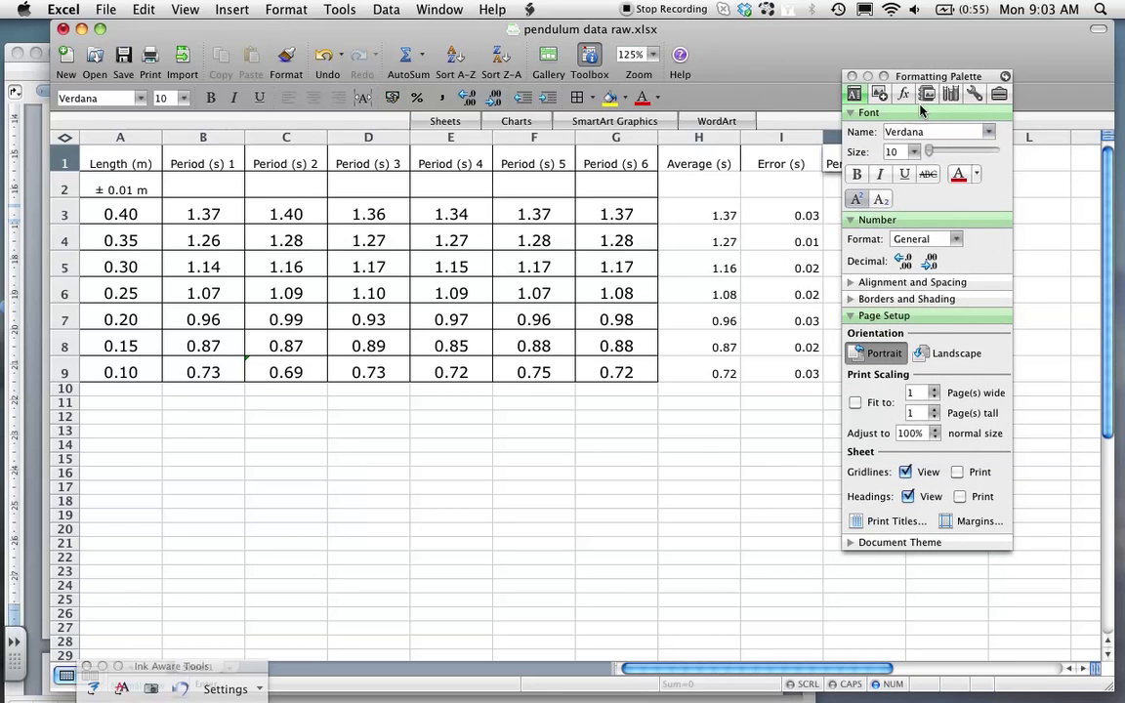
drag(925, 76, 973, 76)
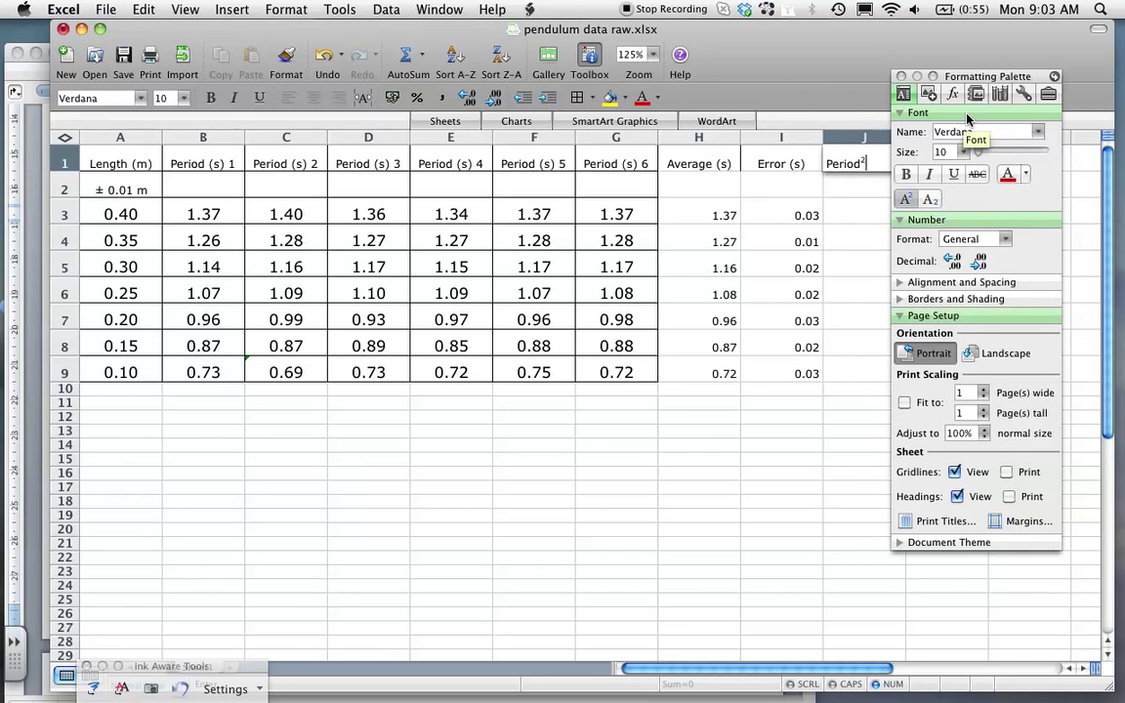
click(909, 201)
text(2)
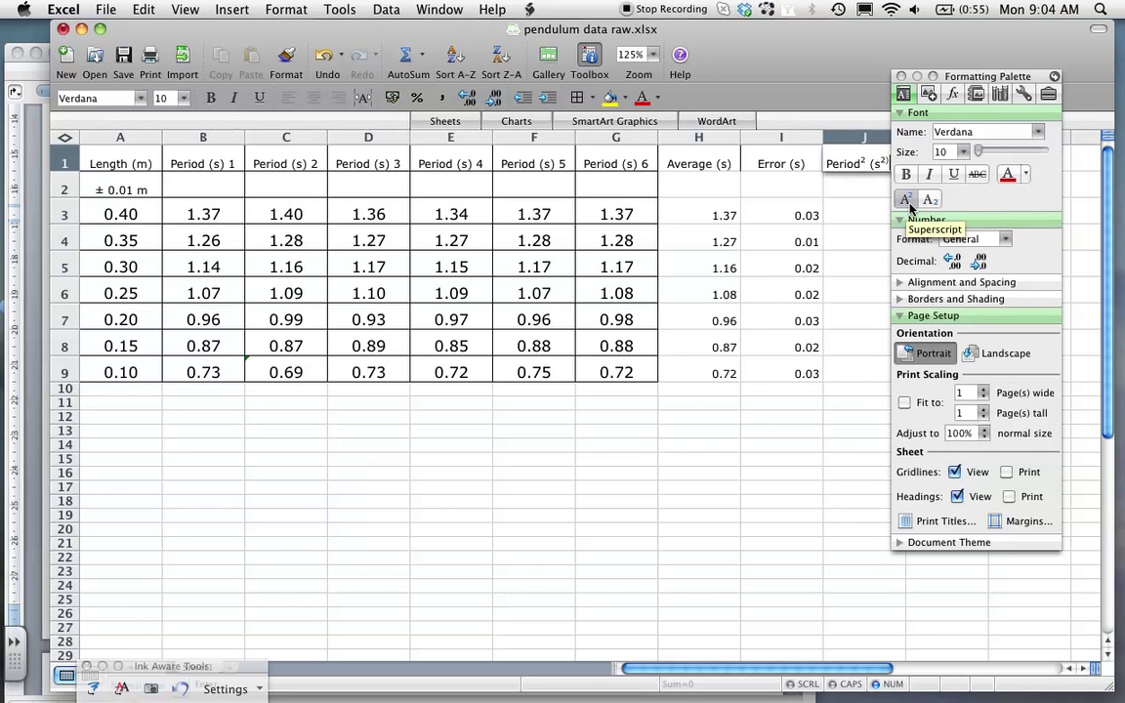
click(902, 77)
text())
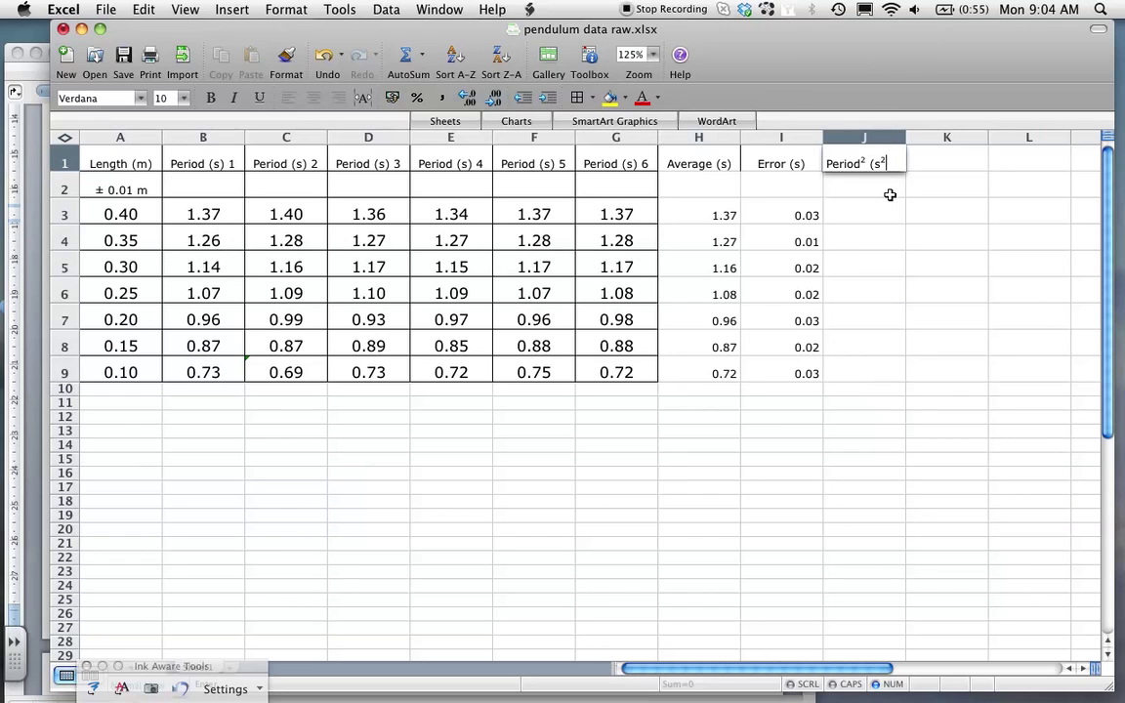
click(589, 56)
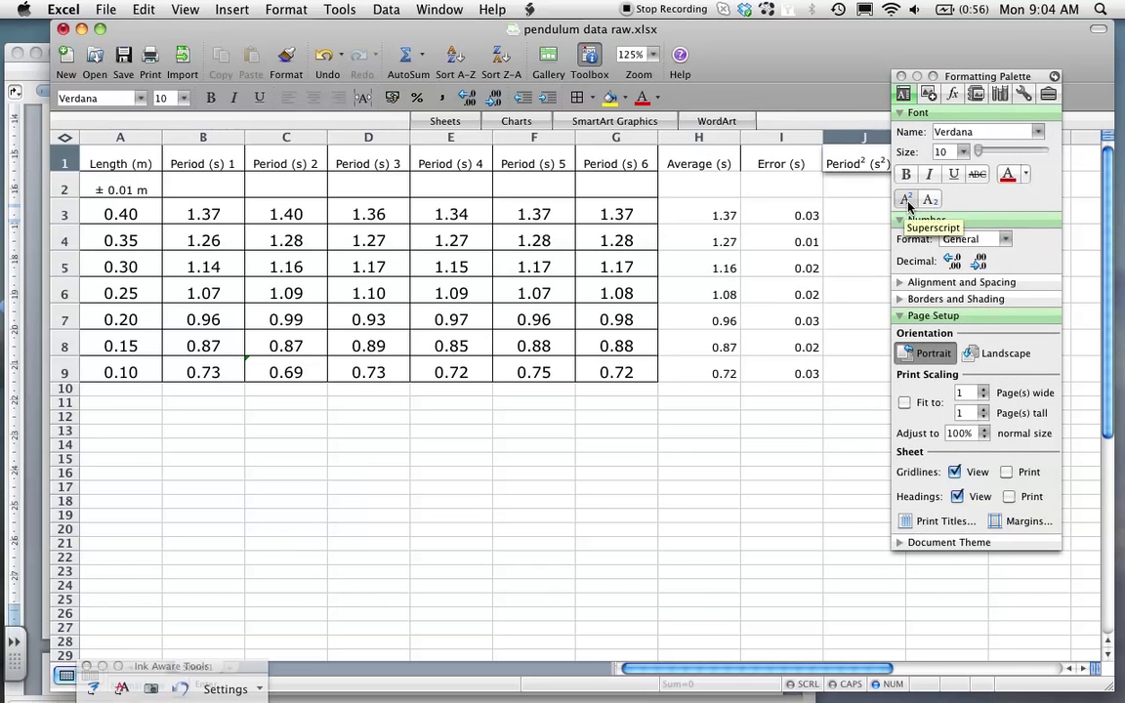
click(902, 78)
Step: Calculate the square of the average period in cell J3 with the formula =H3^2
click(870, 211)
text(=)
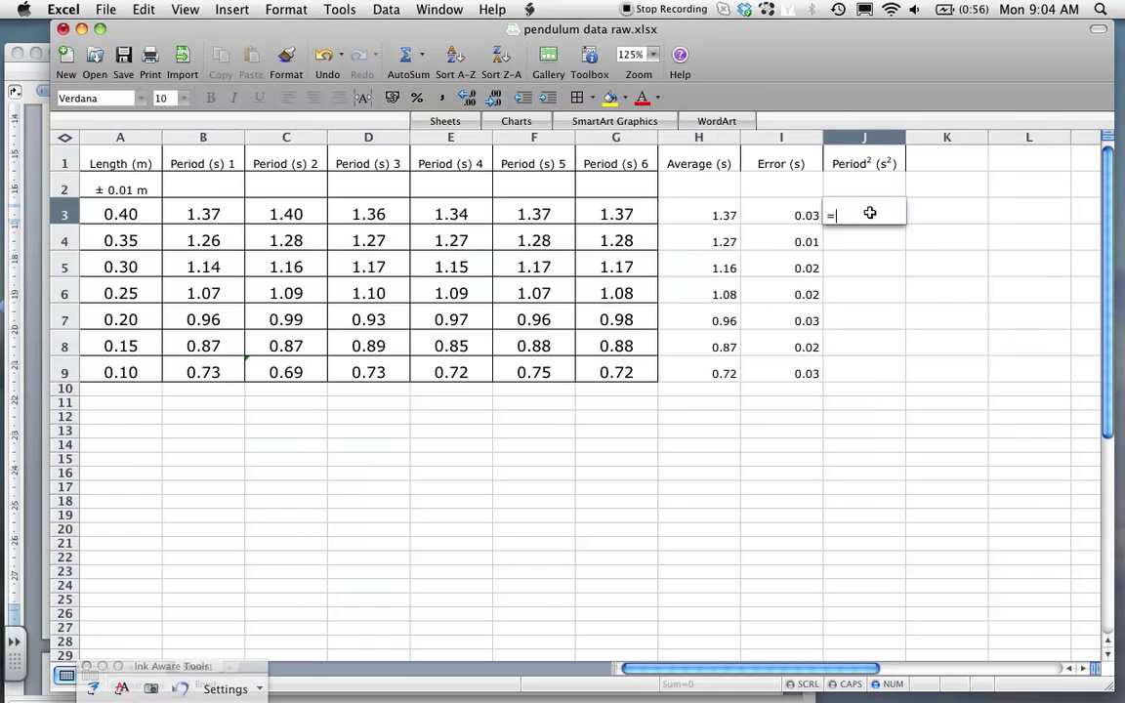
click(713, 216)
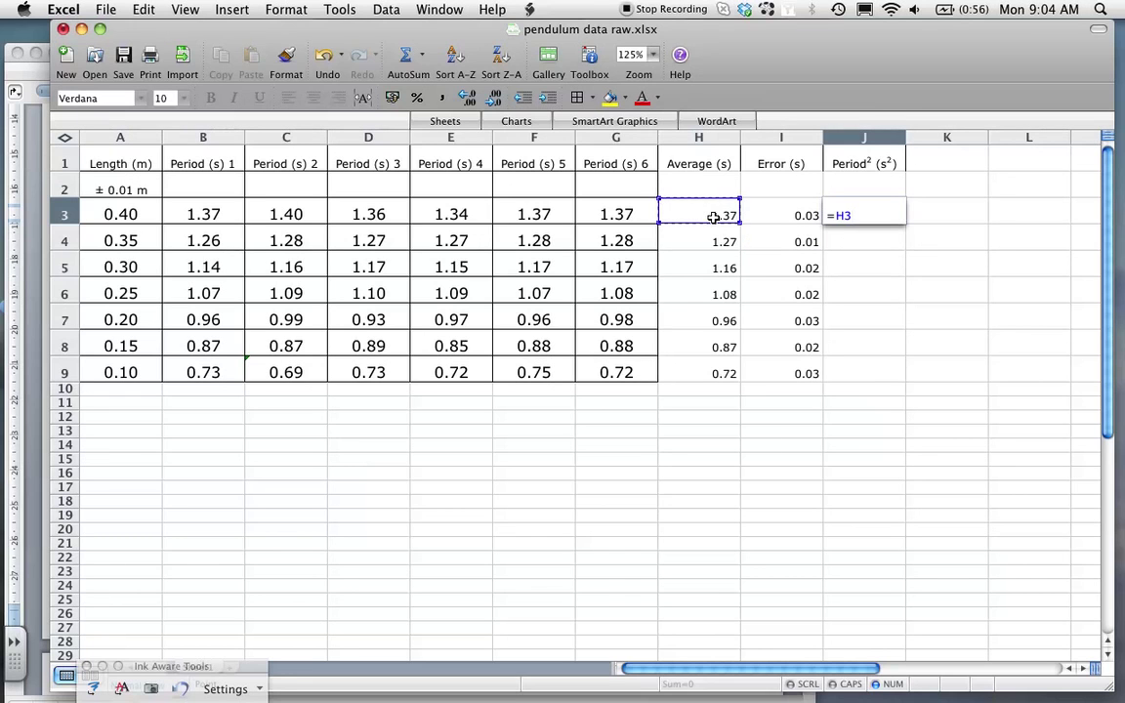
text(^2)
key(Return)
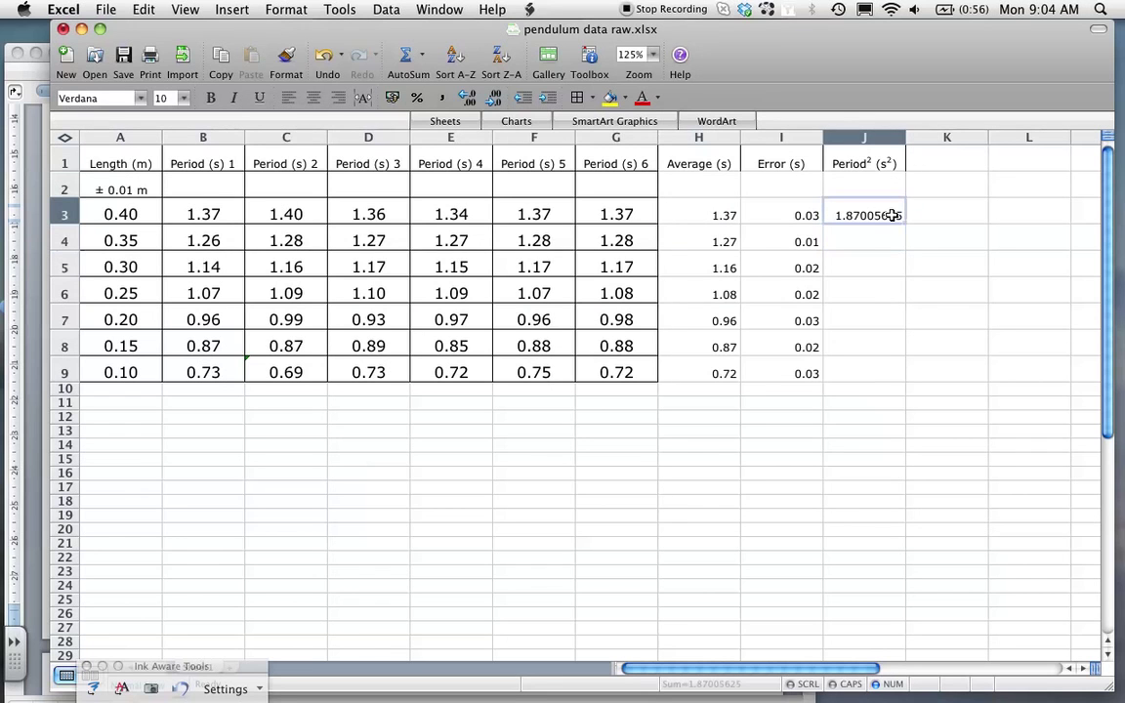
Step: Fill the squared-period formula from J3 down to J9 and reduce the results to two decimal places
drag(906, 223, 907, 371)
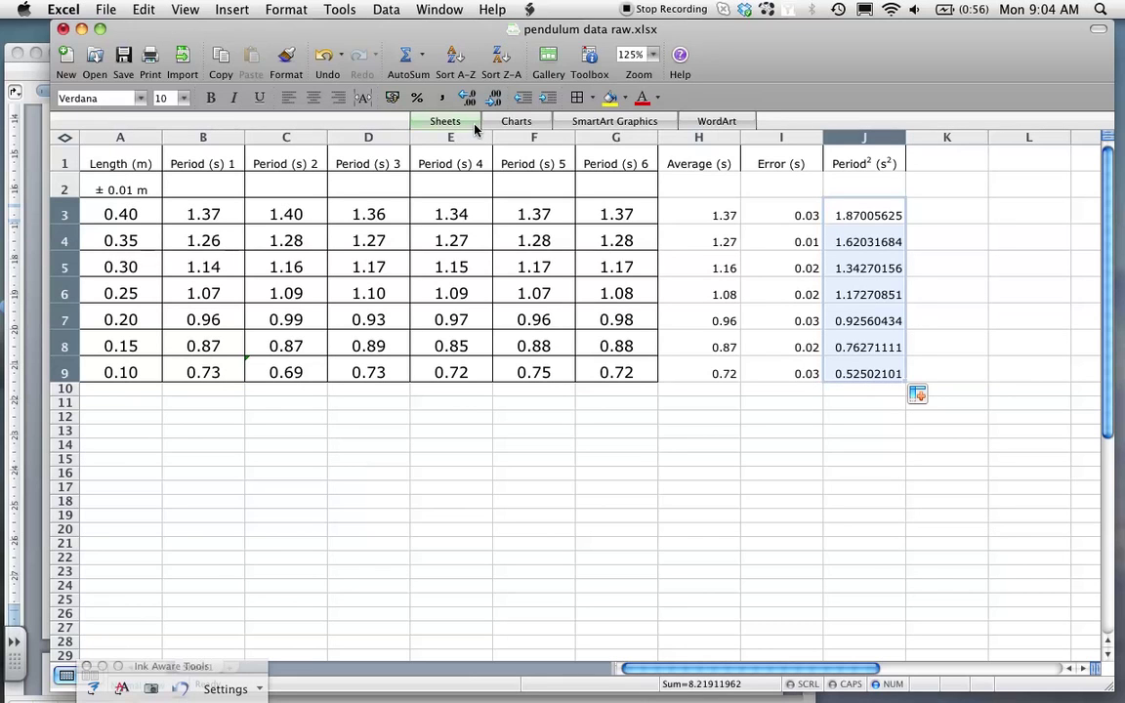
click(494, 101)
click(494, 101)
click(494, 100)
click(495, 100)
click(494, 100)
click(494, 101)
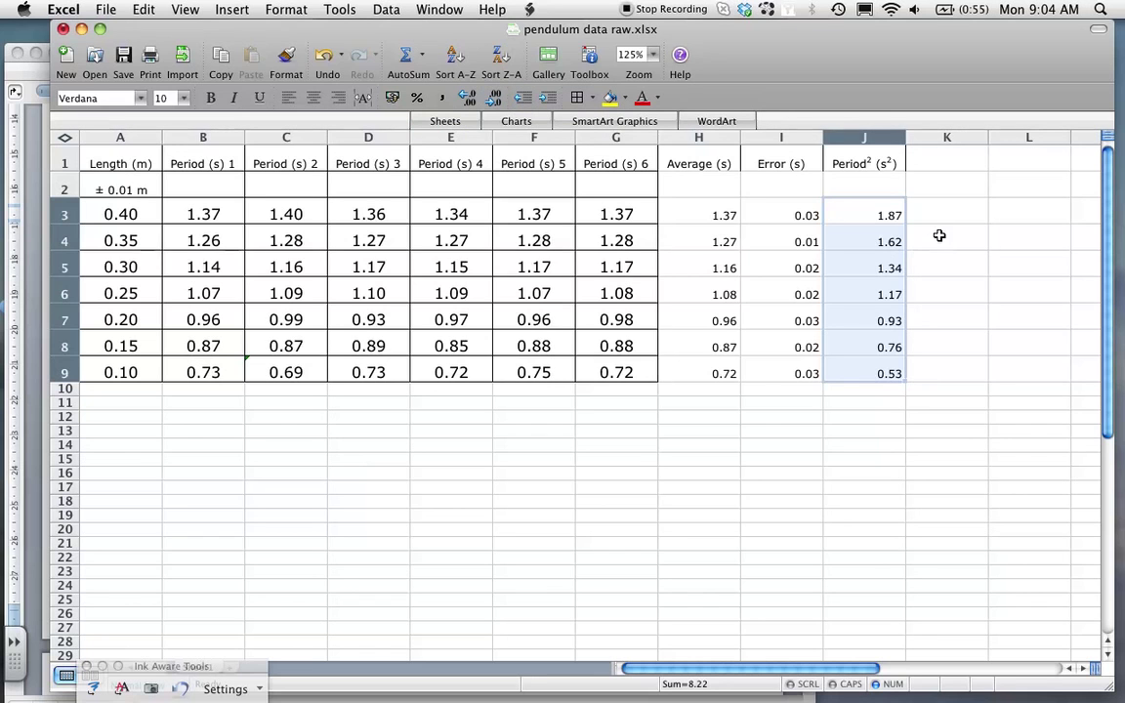
Step: Enter the heading "Error Period²(s²)" in cell K1, formatting both 2s as superscripts
click(954, 164)
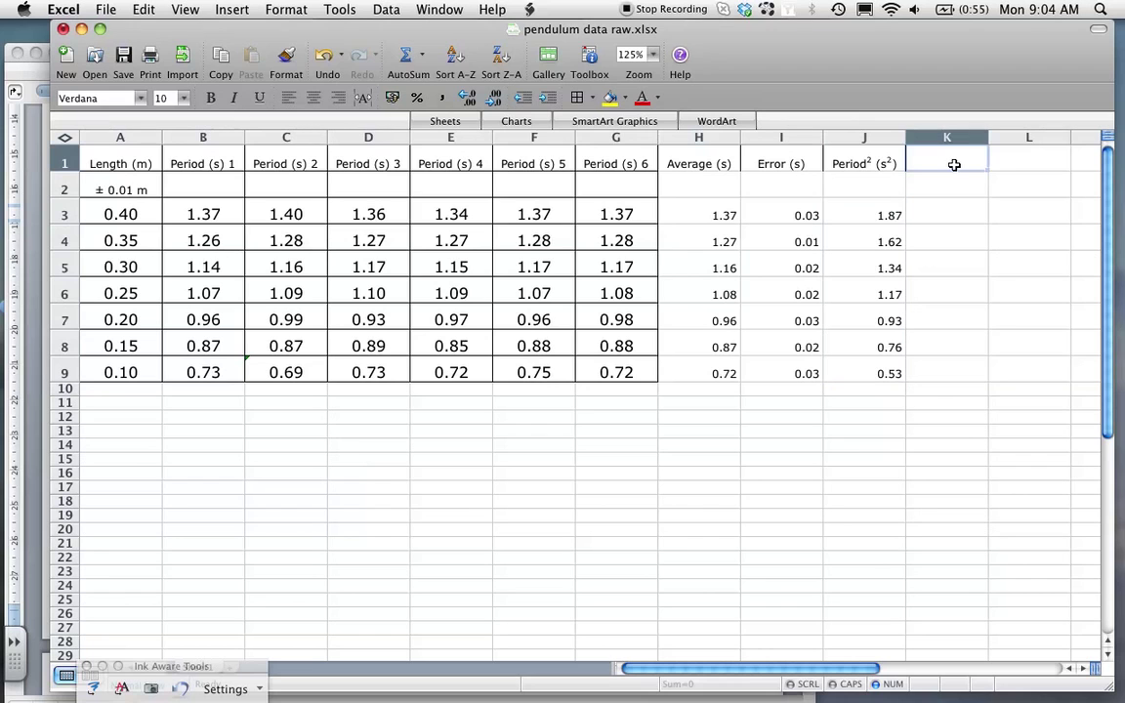
text(Err)
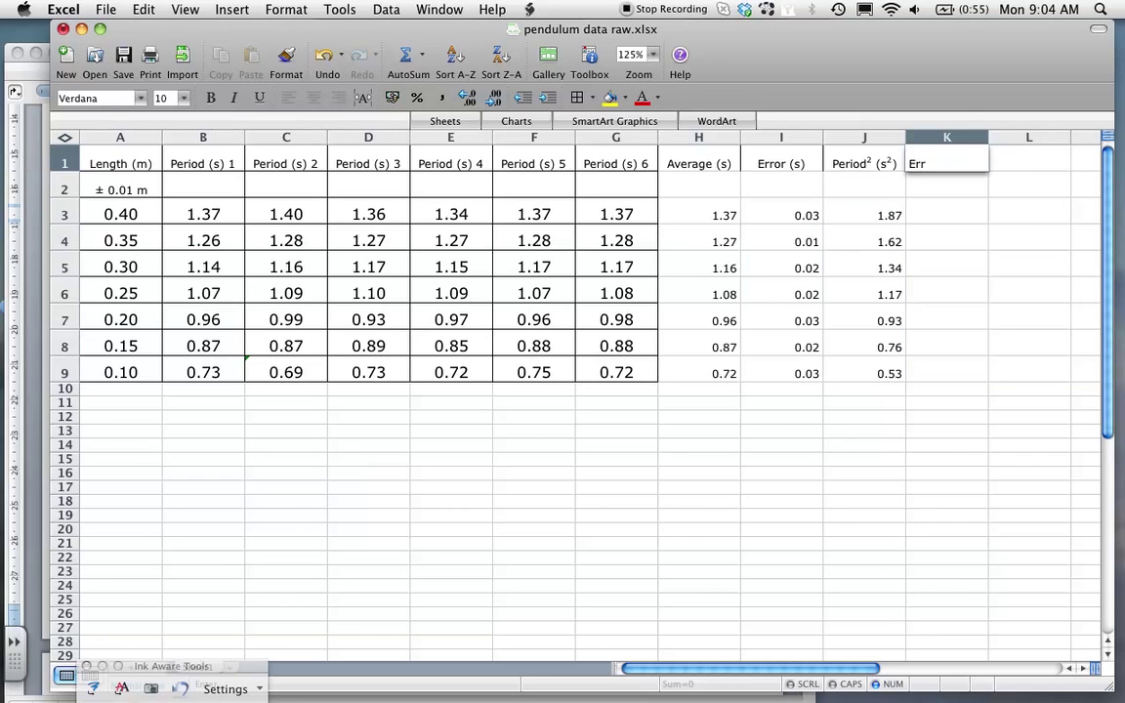
text(or)
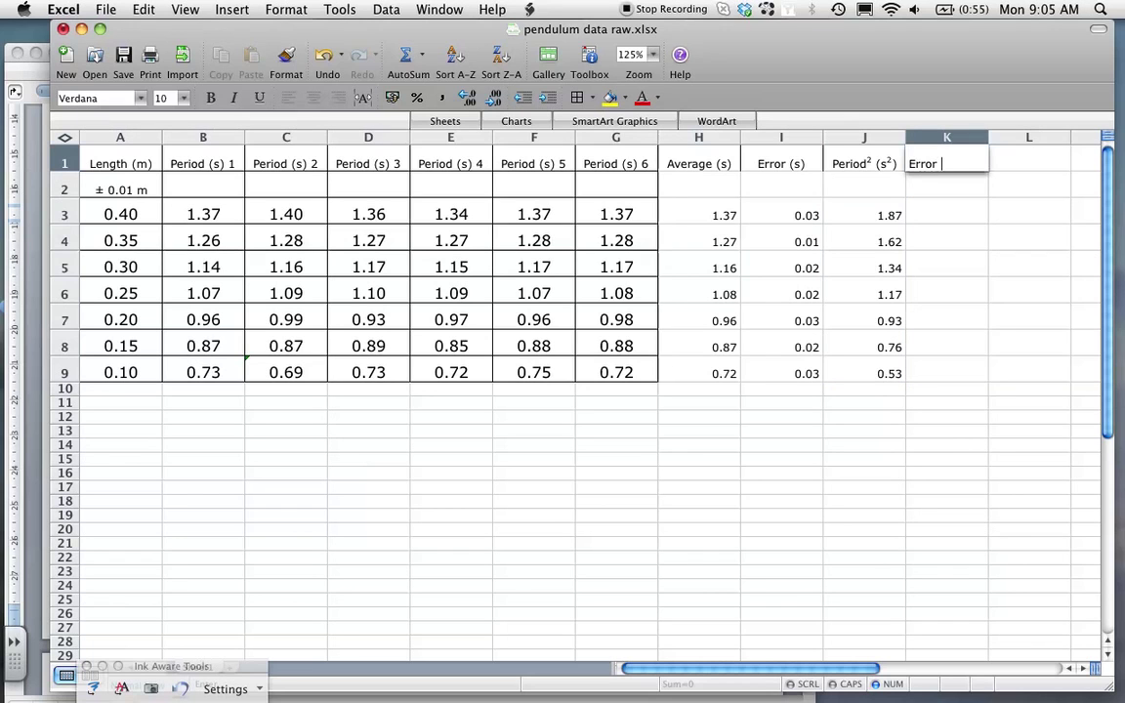
text( Period)
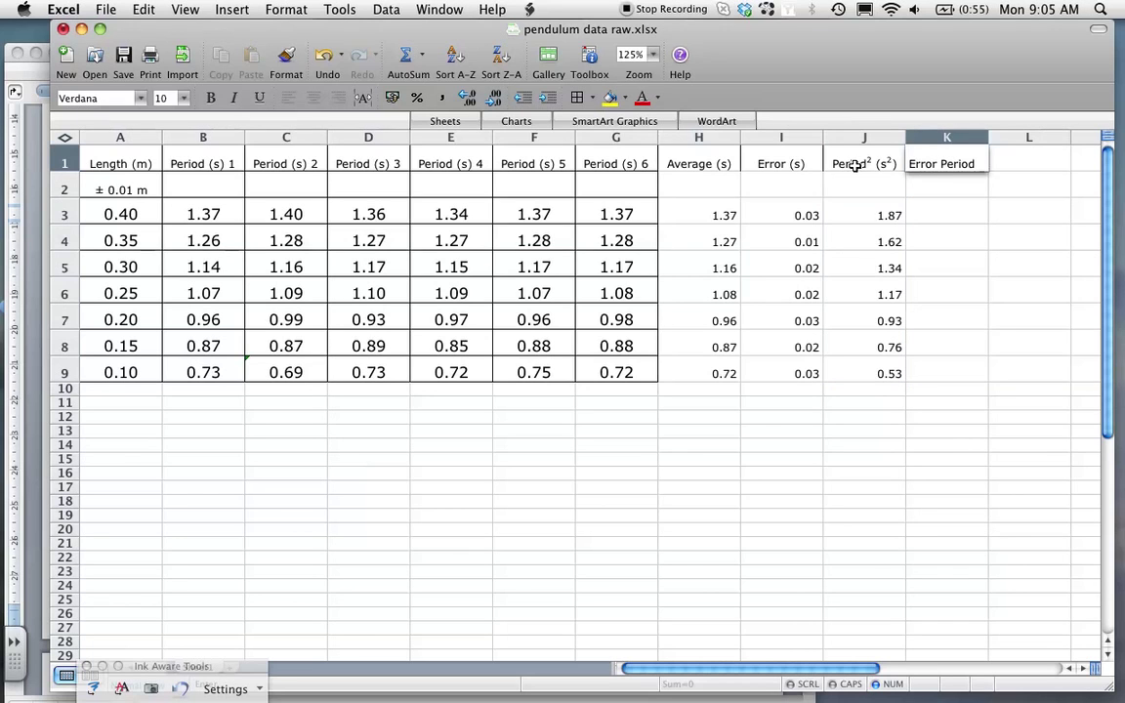
click(590, 59)
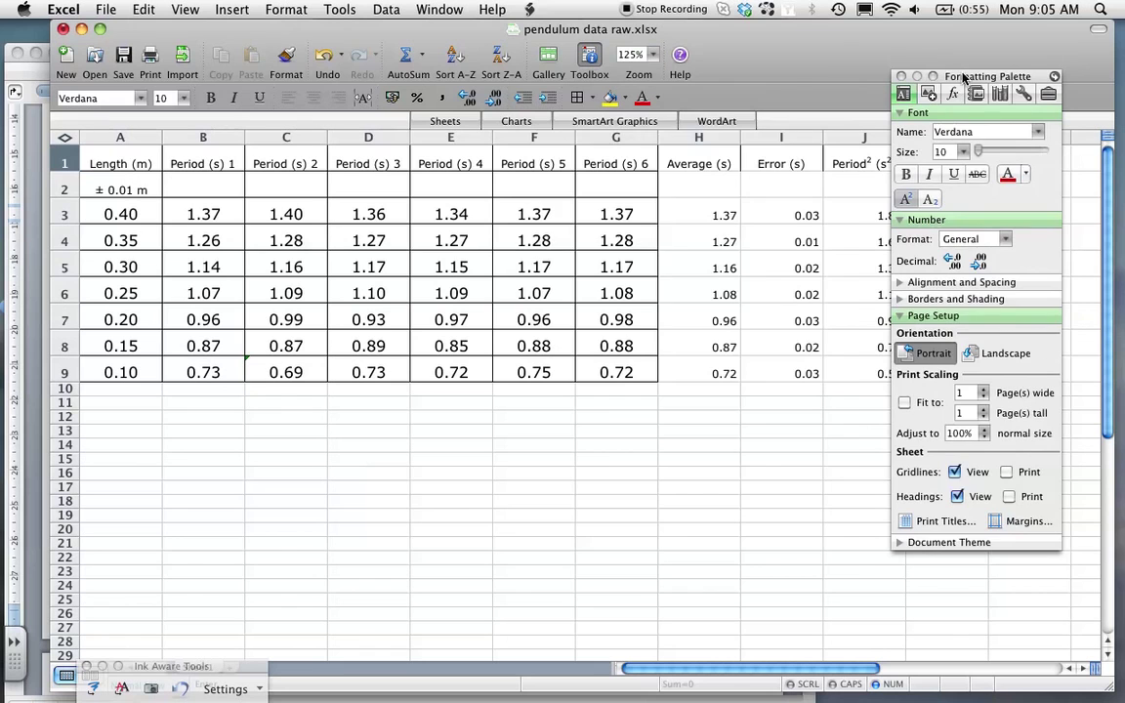
drag(962, 77, 613, 125)
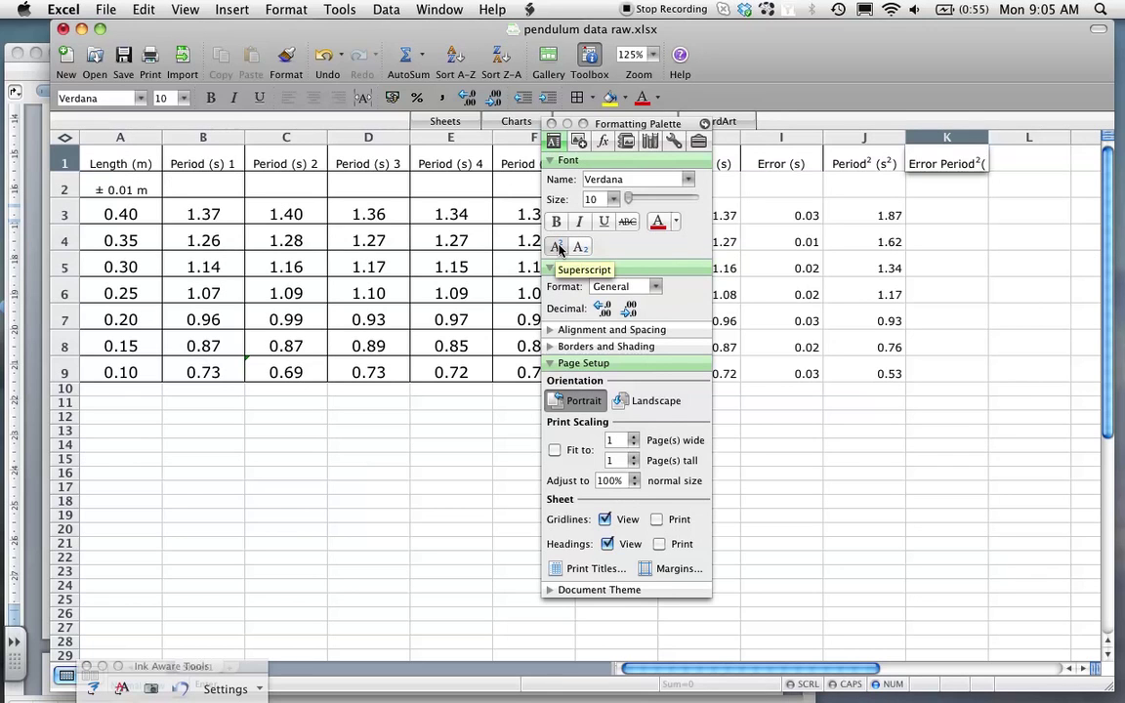
text(s)
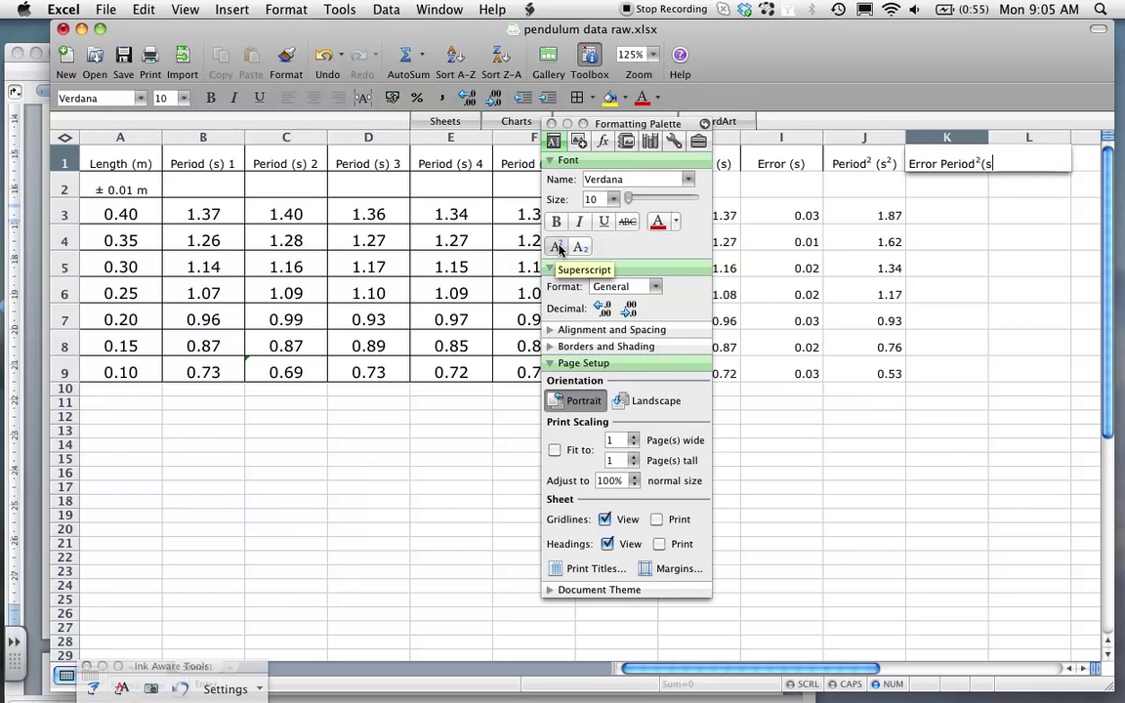
click(559, 249)
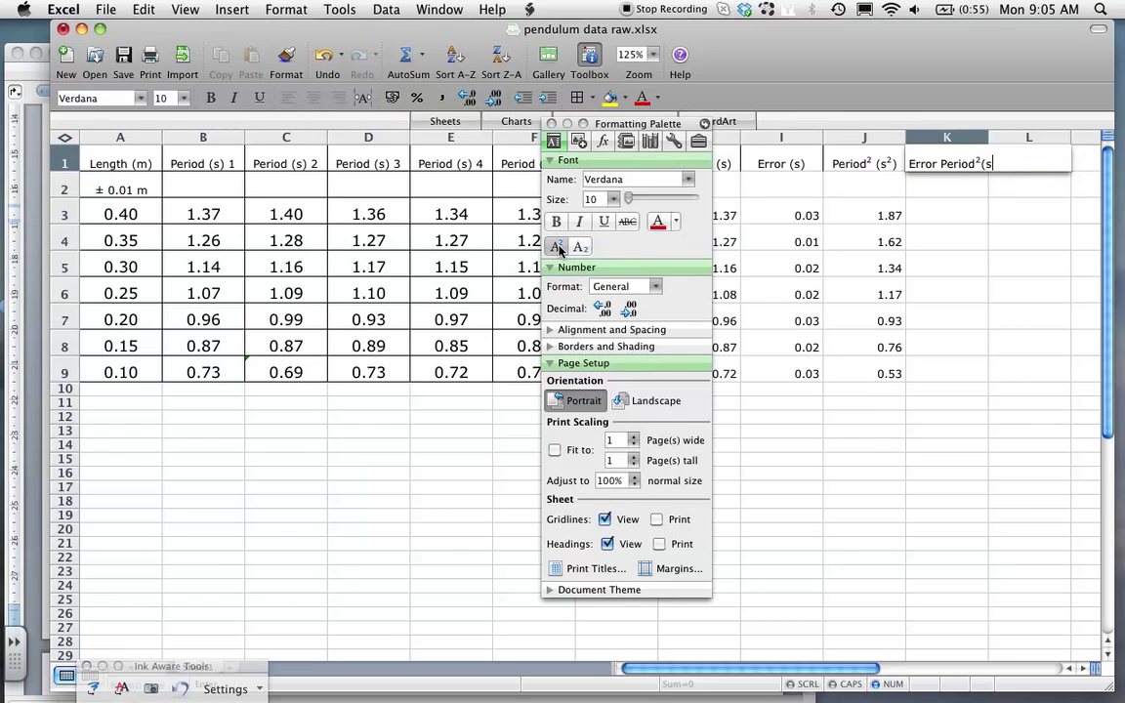
text(2)
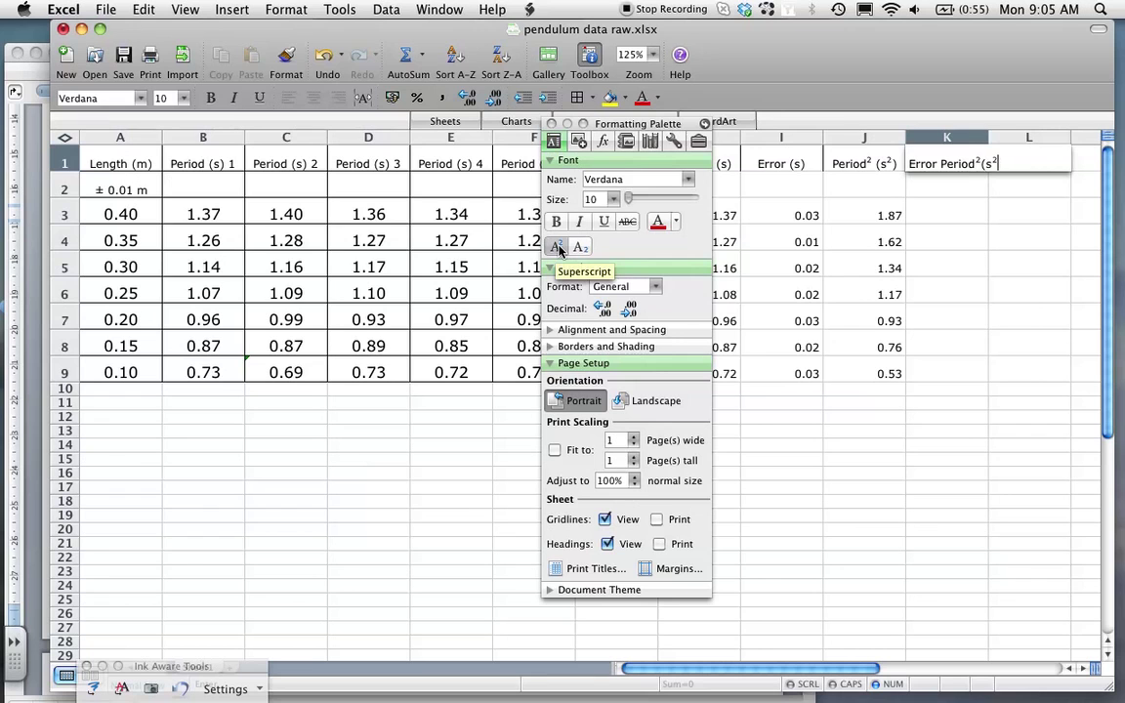
click(560, 250)
text())
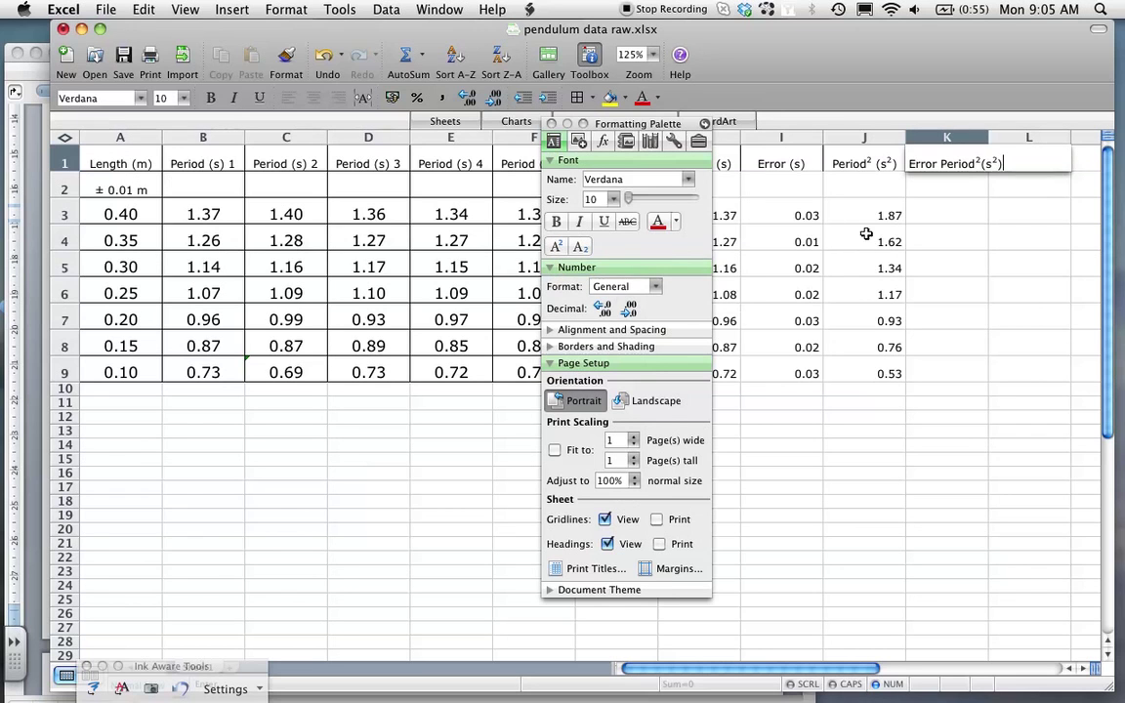
click(552, 124)
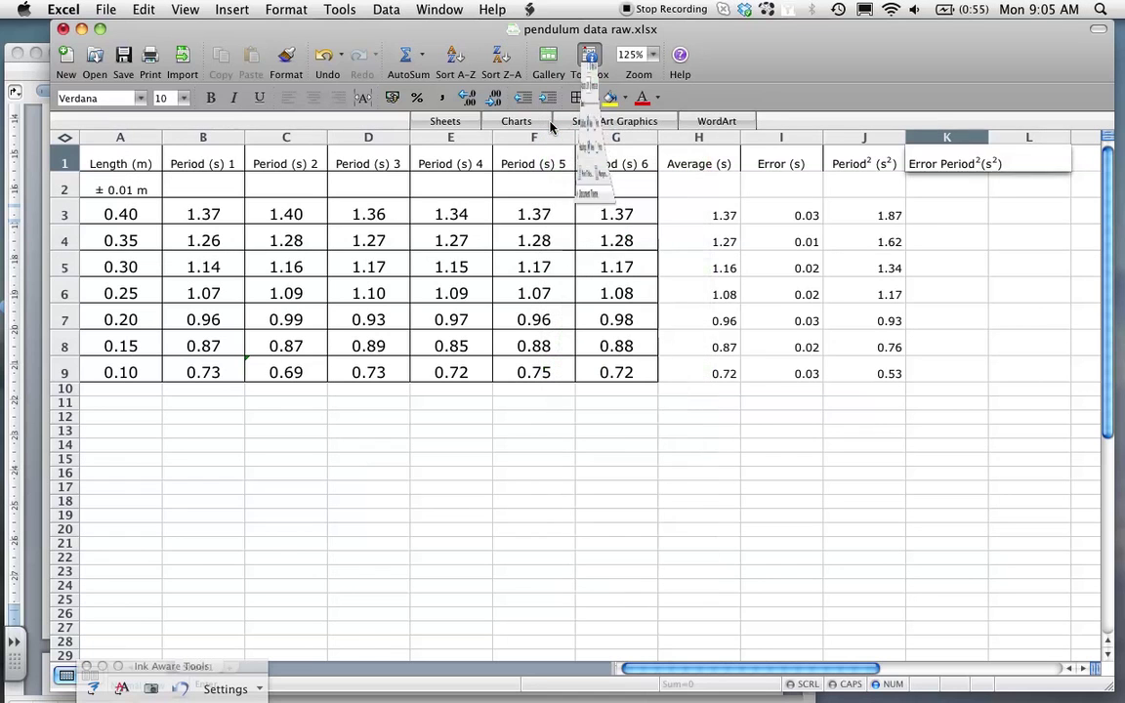
key(Return)
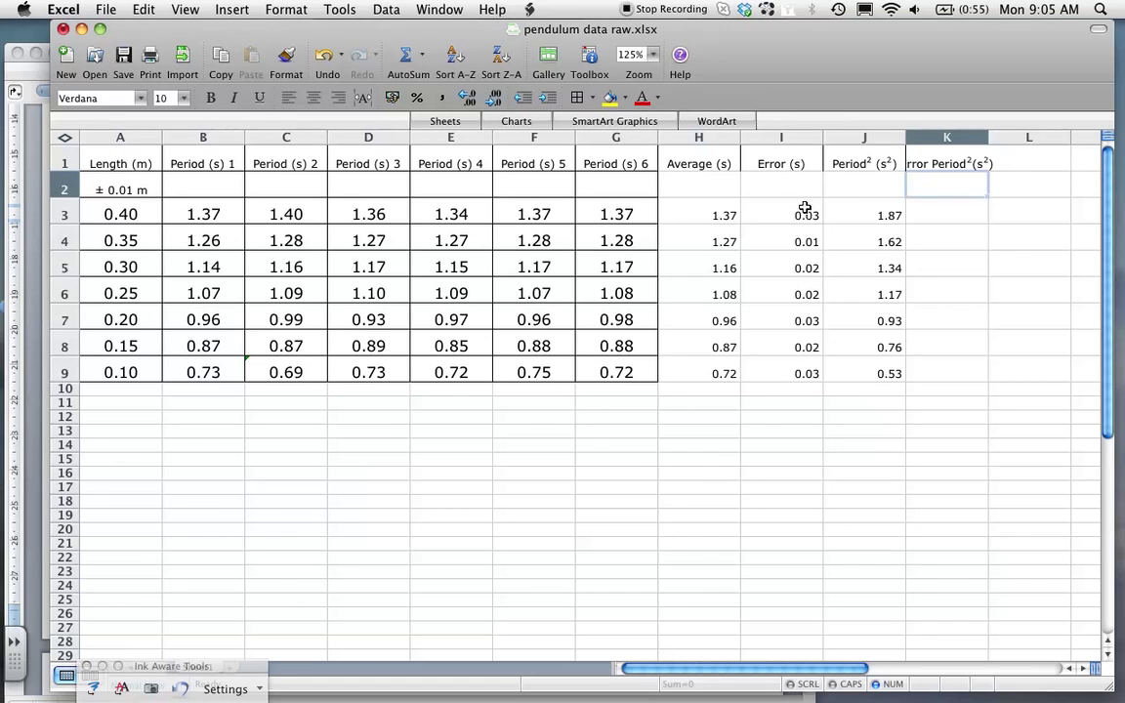
Step: Enter the squared-period error formula =((H3+I3)^2-(H3-I3)^2)/2 in cell K3
click(918, 219)
text(=()
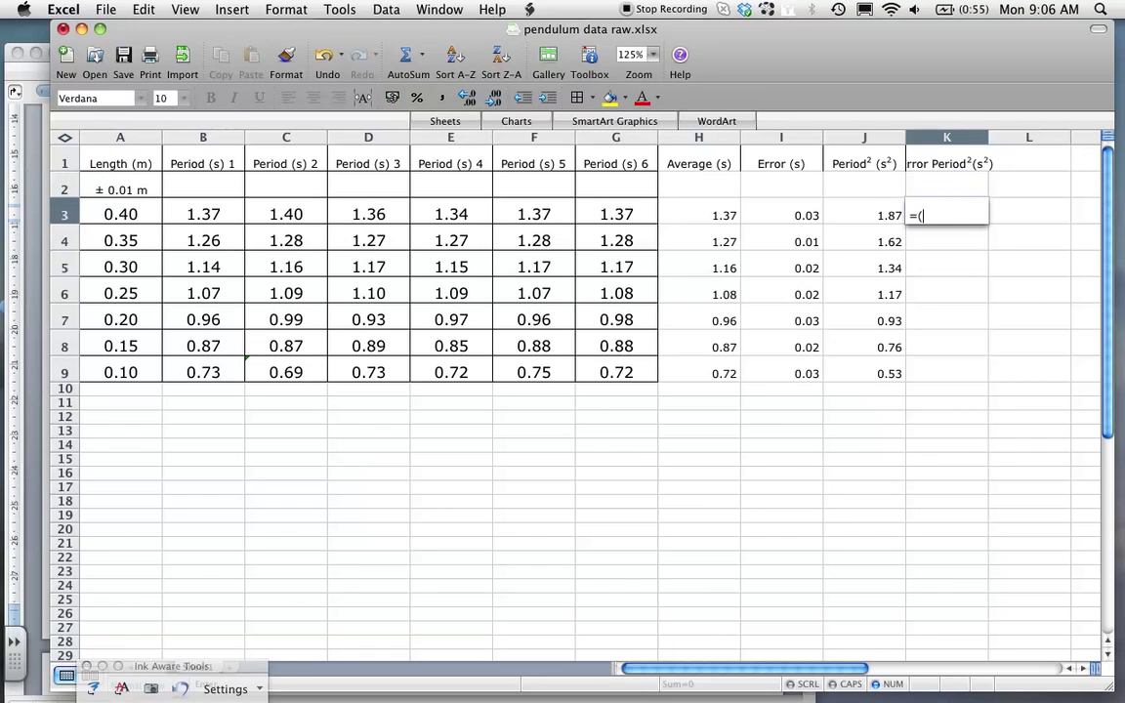
text(()
click(703, 211)
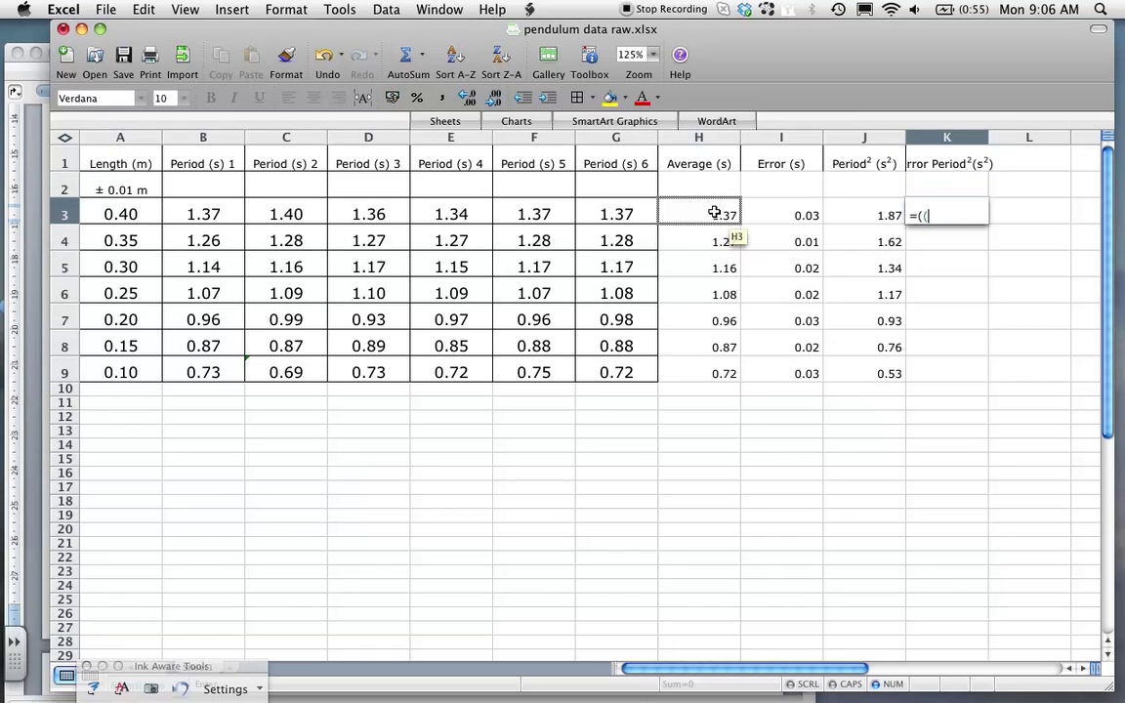
text(+)
click(793, 212)
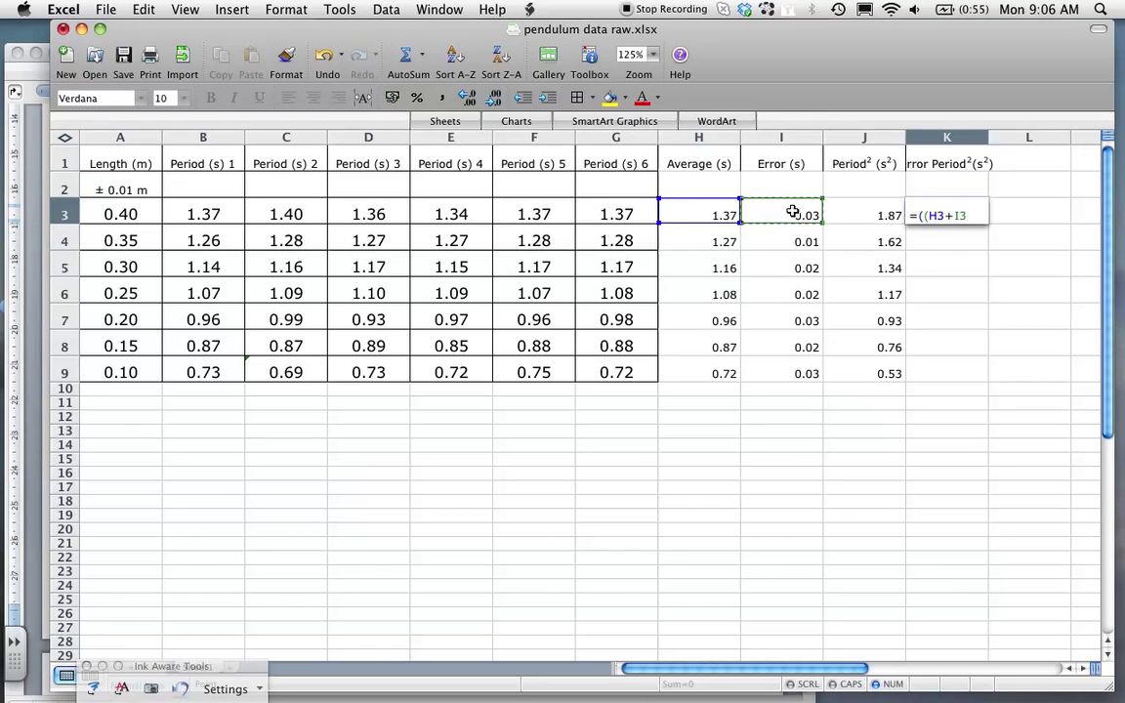
text())
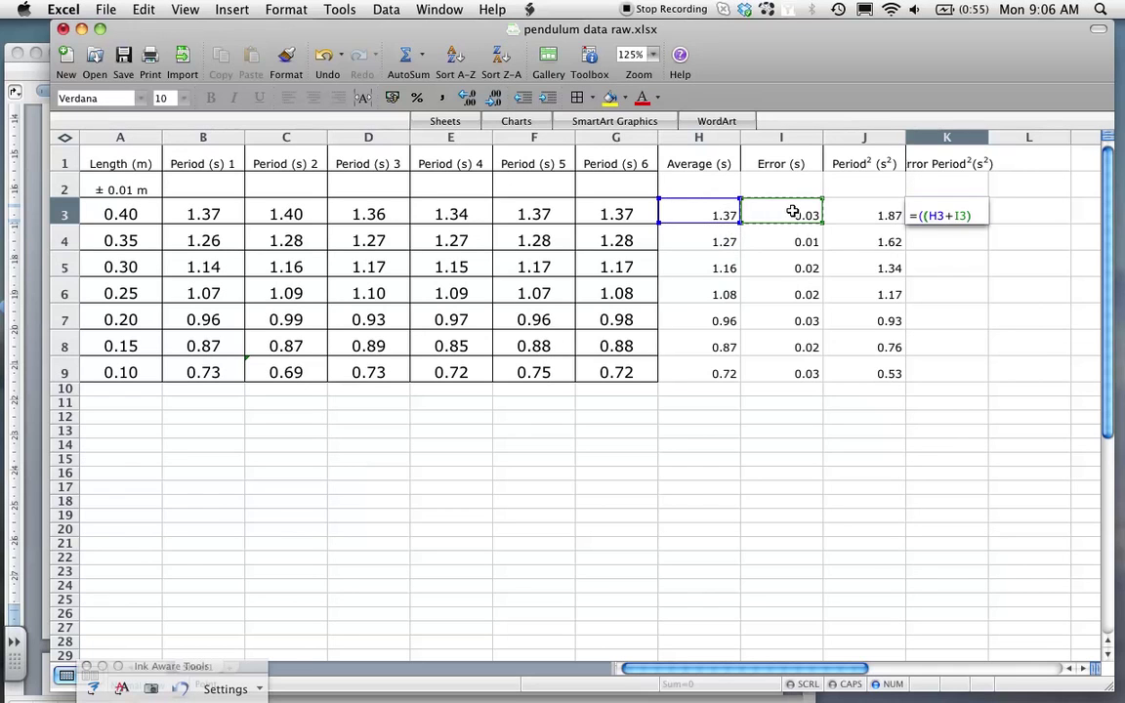
text(^2)
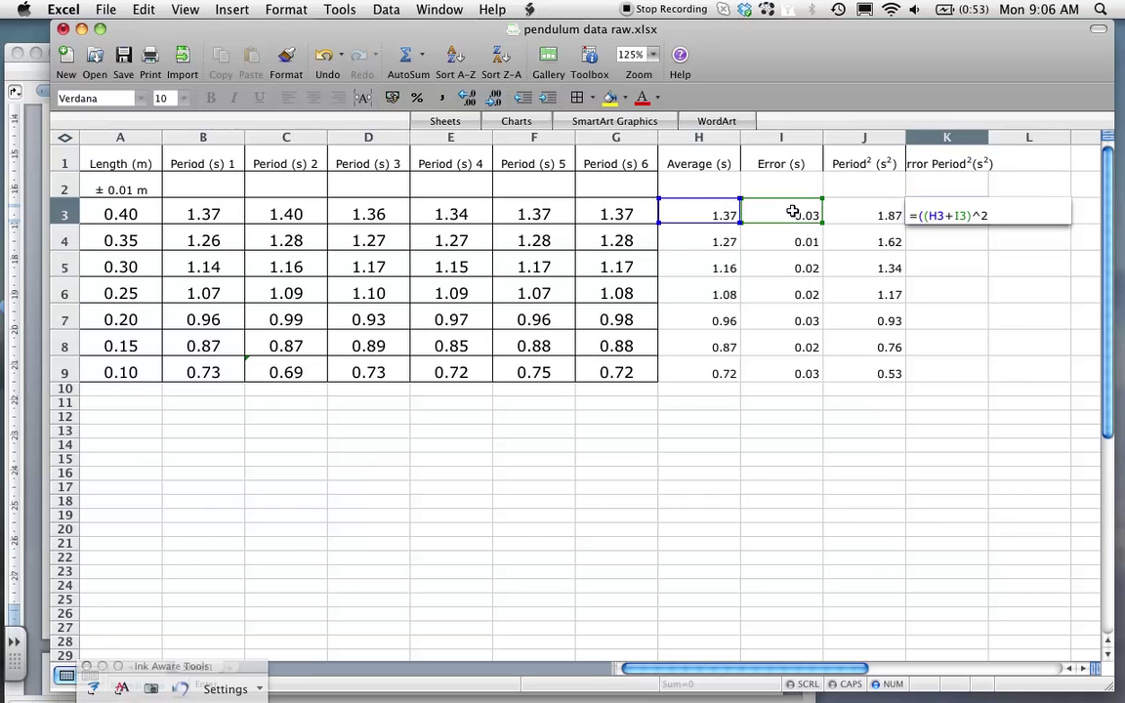
text(-()
click(719, 215)
text(-)
click(796, 214)
text()^2)/2)
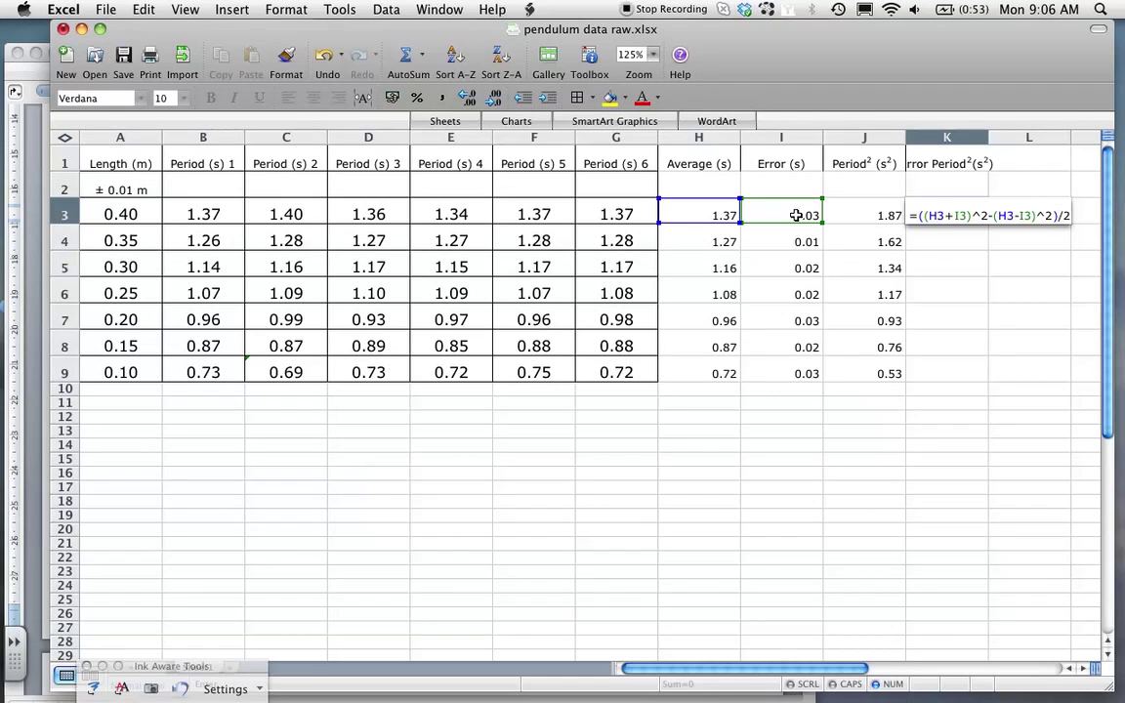
key(Return)
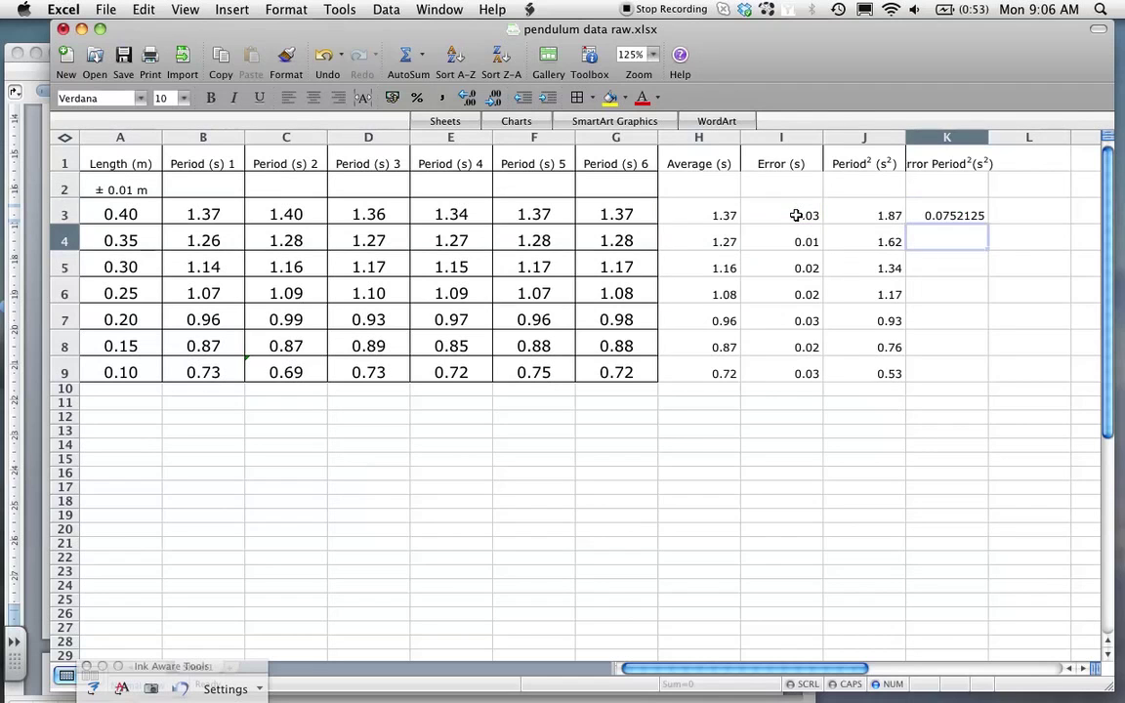
Step: Fill the error formula from K3 down to K9 and reduce the results to two decimal places
click(935, 215)
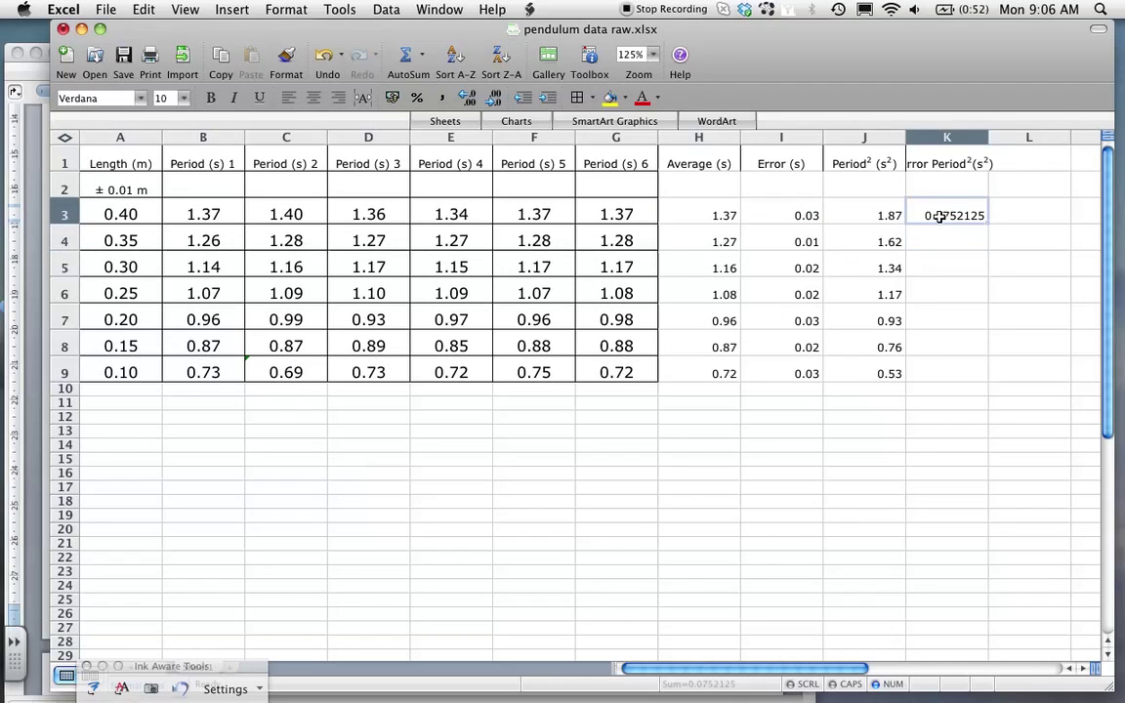
drag(986, 225, 993, 373)
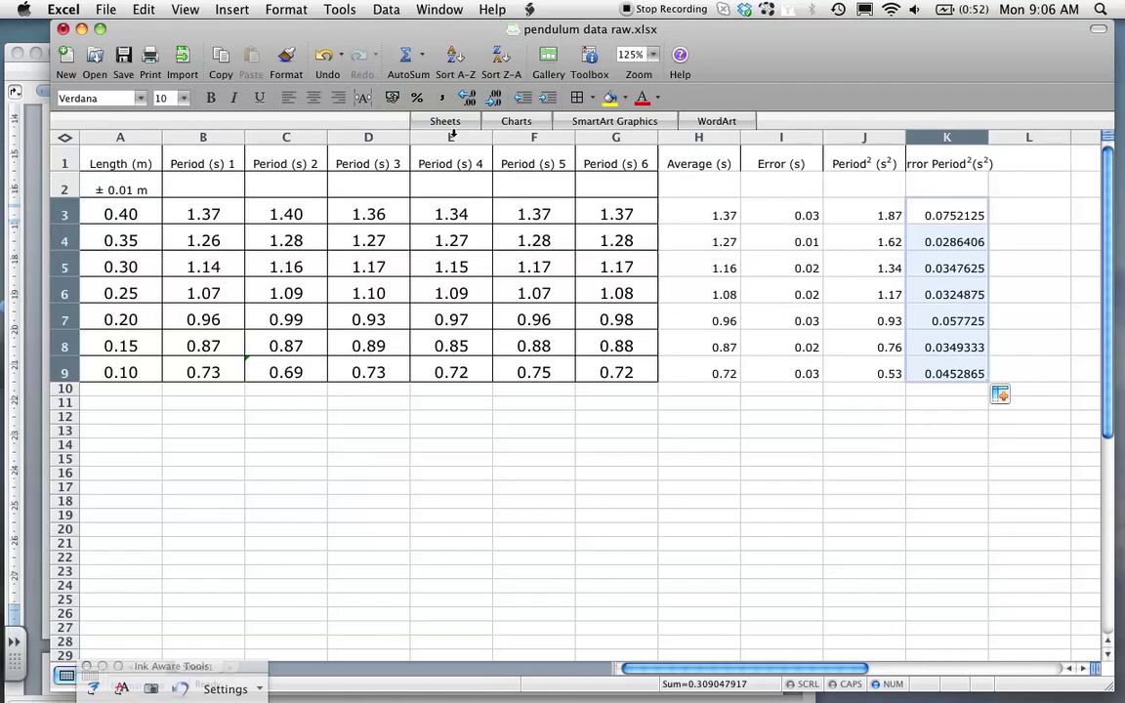
click(495, 99)
click(495, 98)
click(495, 98)
click(495, 98)
click(495, 99)
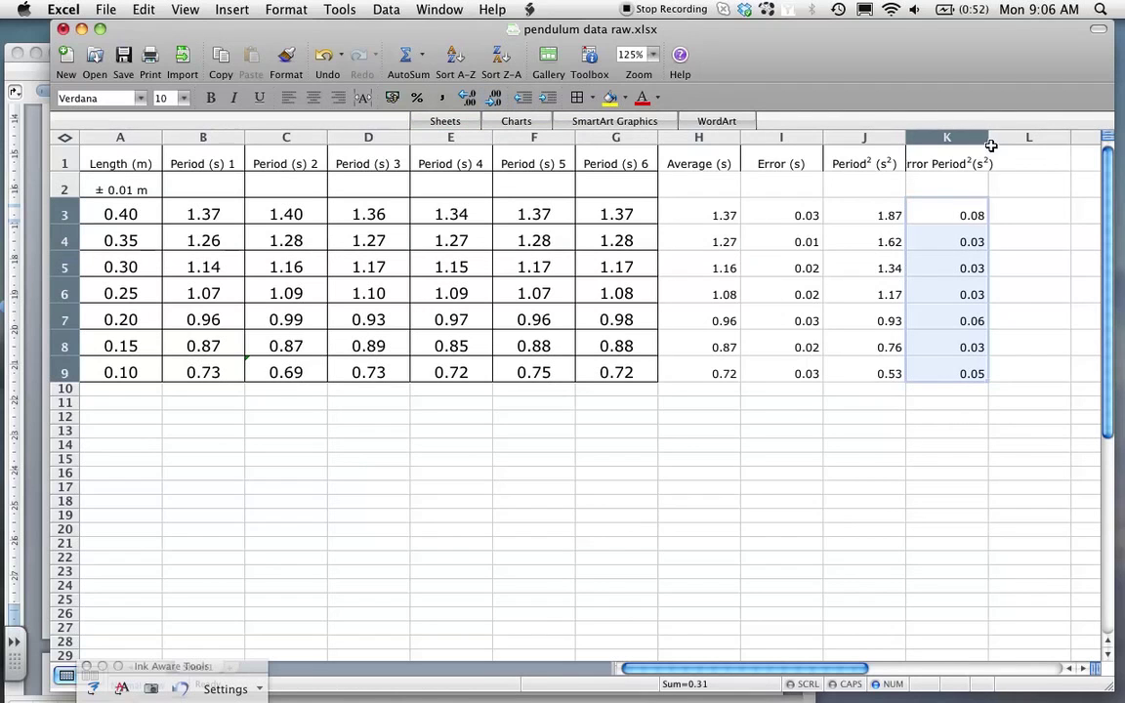
Step: Wrap the text of the heading in cell K1 and make row 1 taller so both lines fit
click(952, 164)
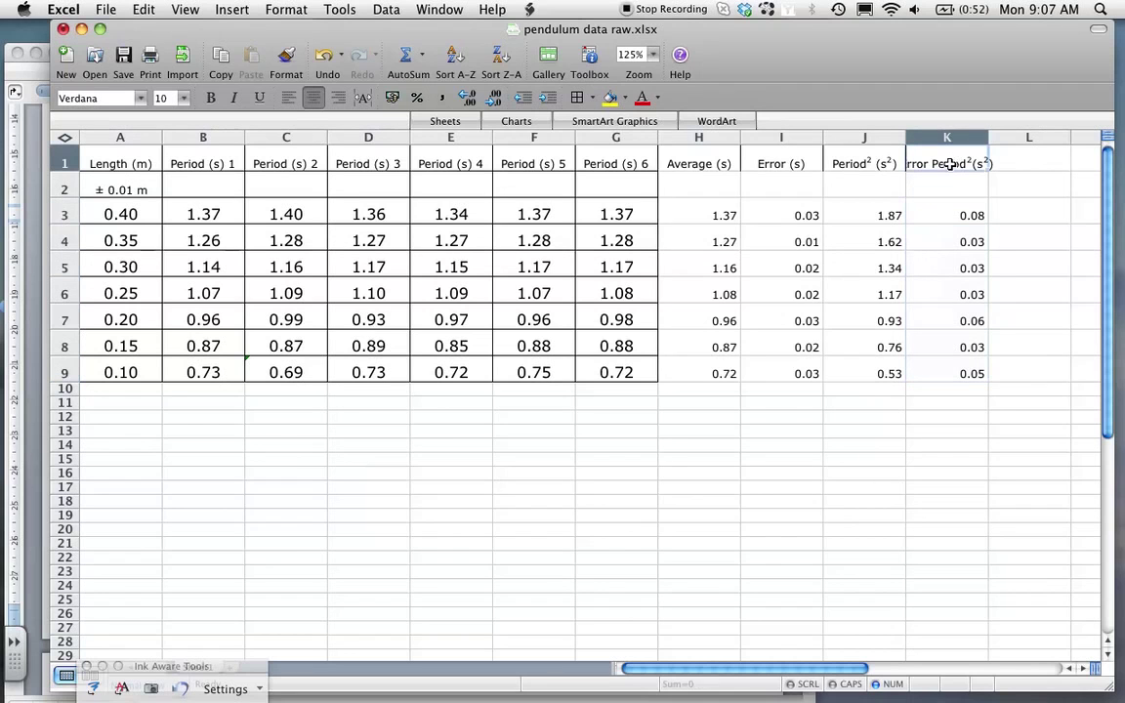
click(270, 10)
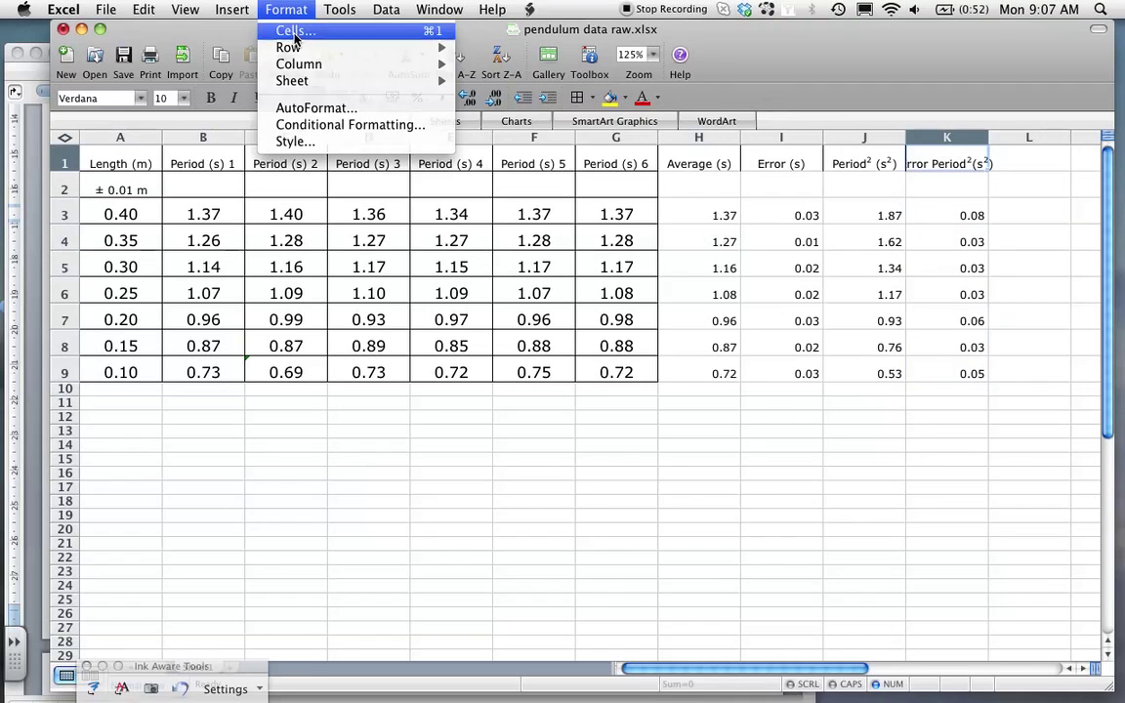
click(294, 37)
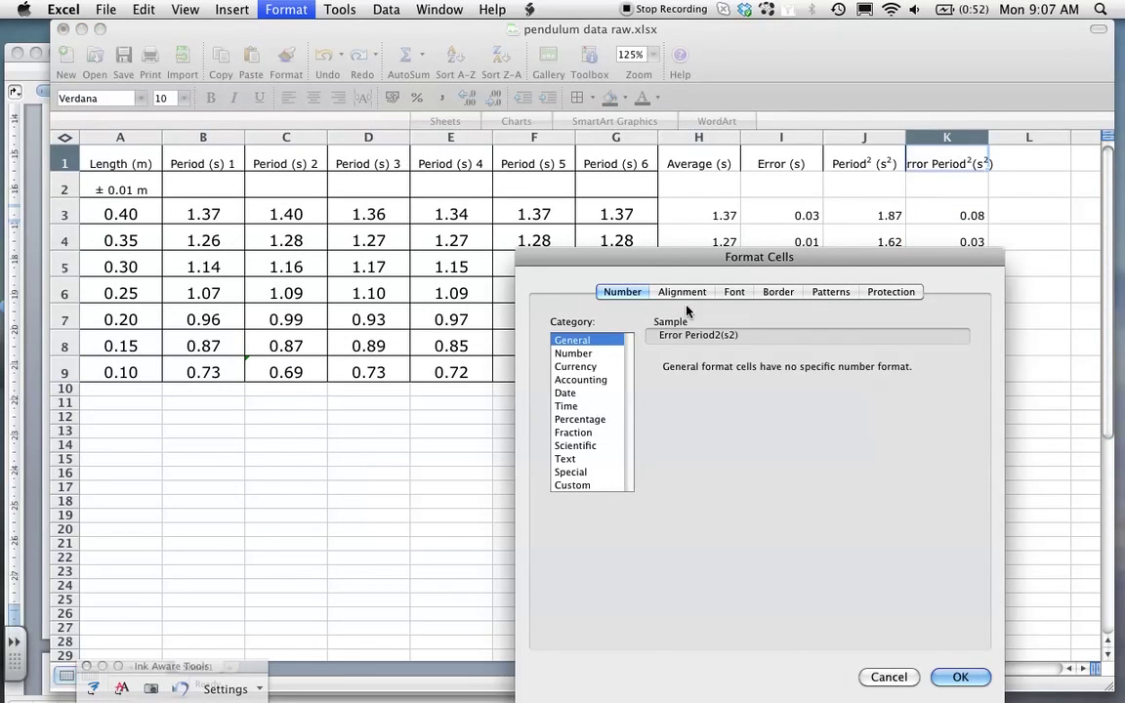
click(682, 292)
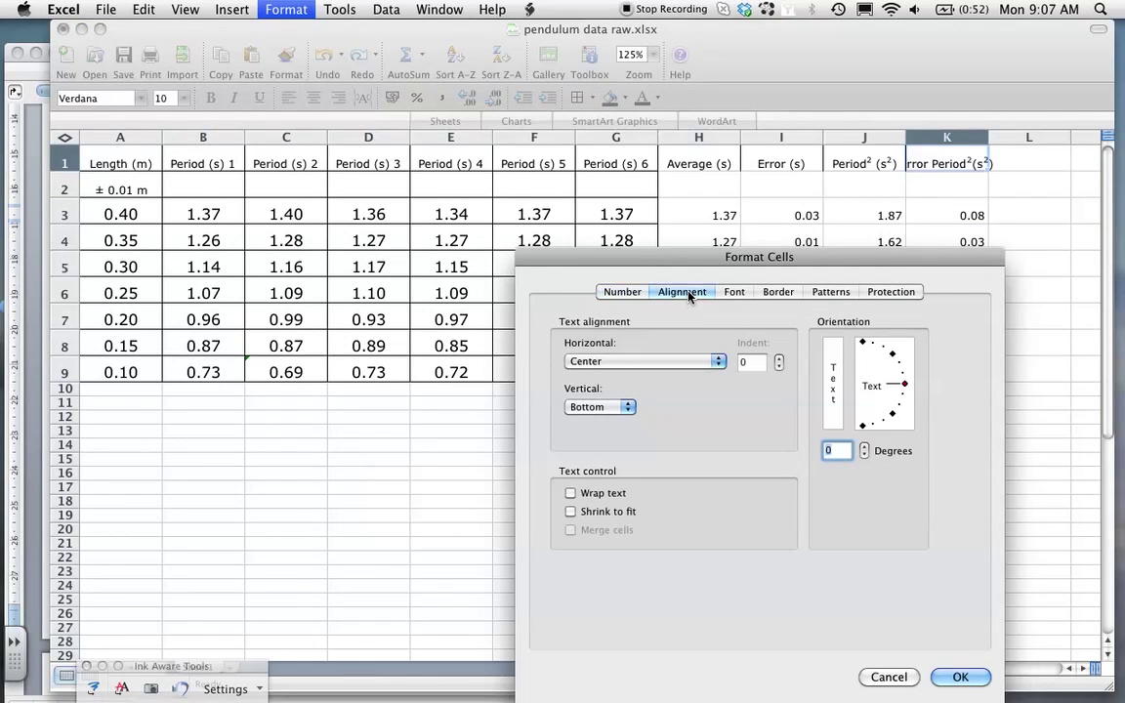
click(607, 494)
click(957, 678)
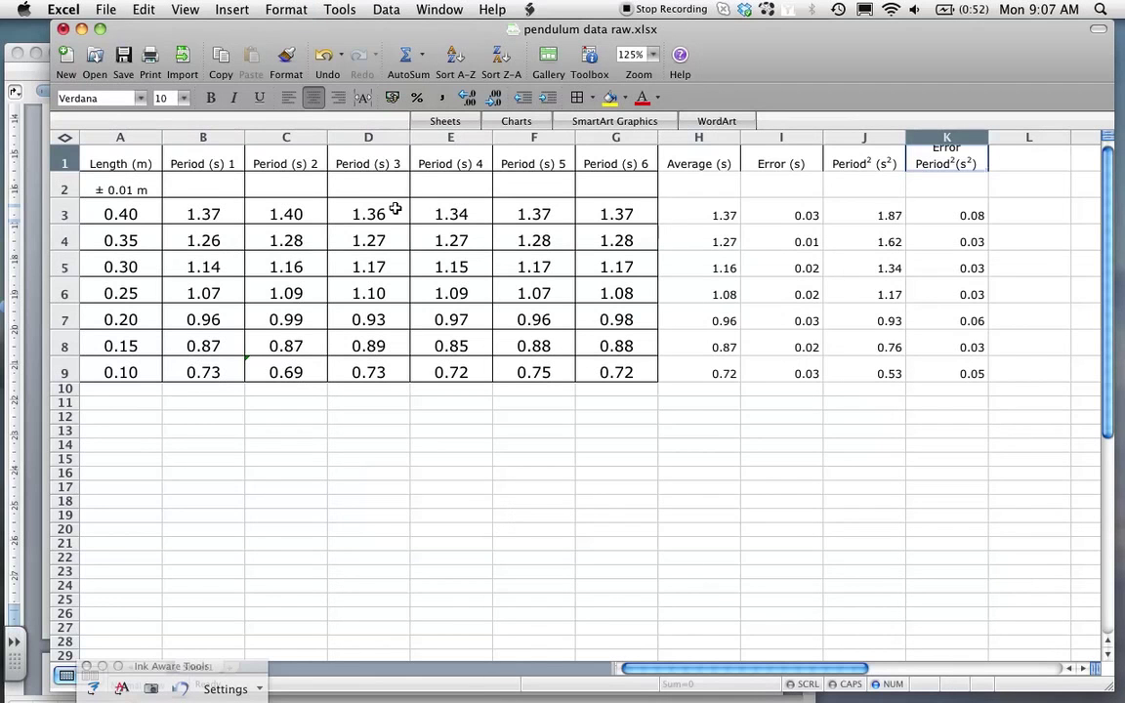
drag(59, 170, 58, 180)
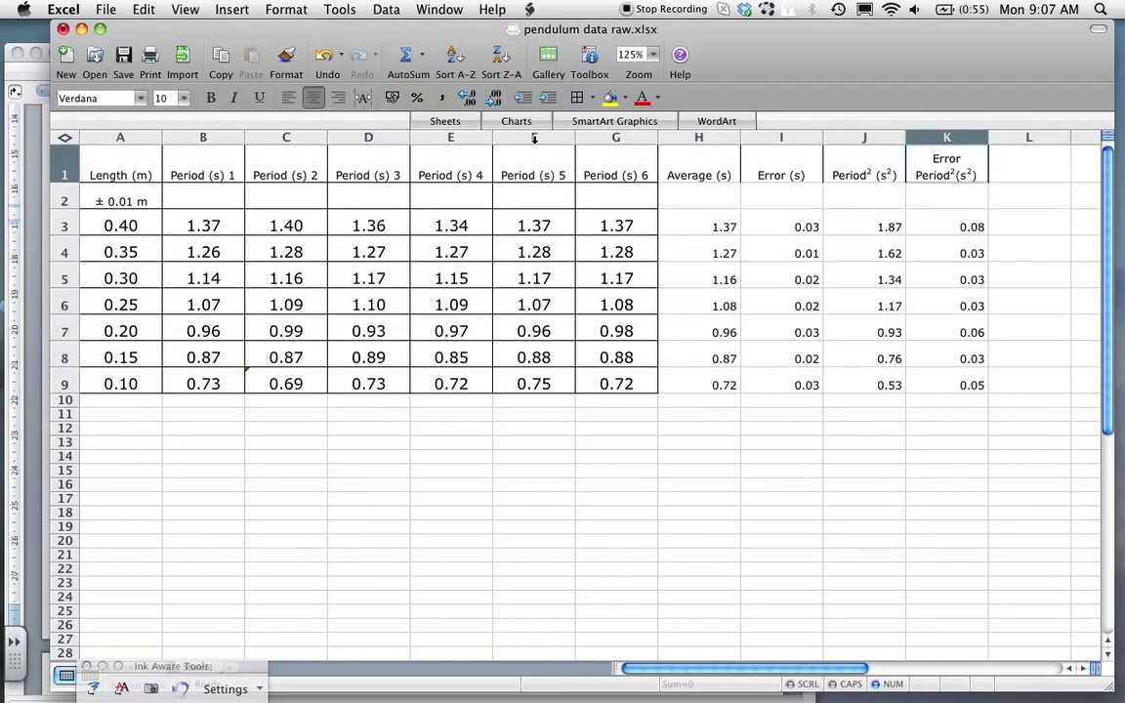
Step: Apply borders around all cells in the range G1 to K9
drag(637, 168, 971, 382)
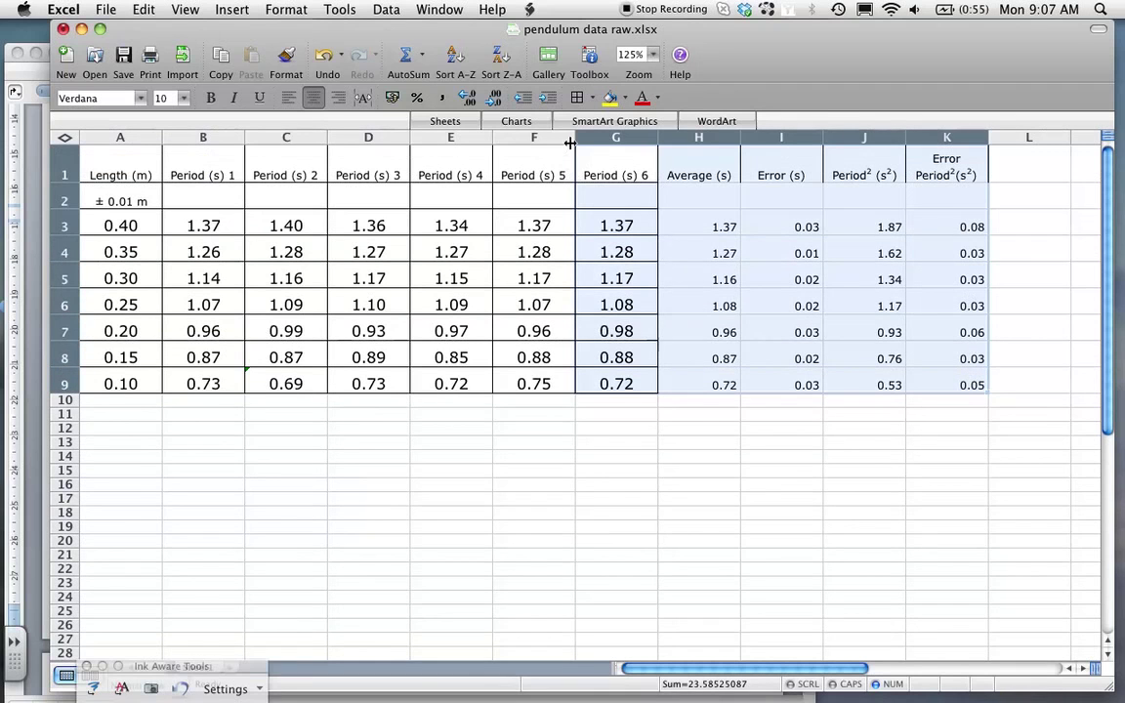
click(575, 101)
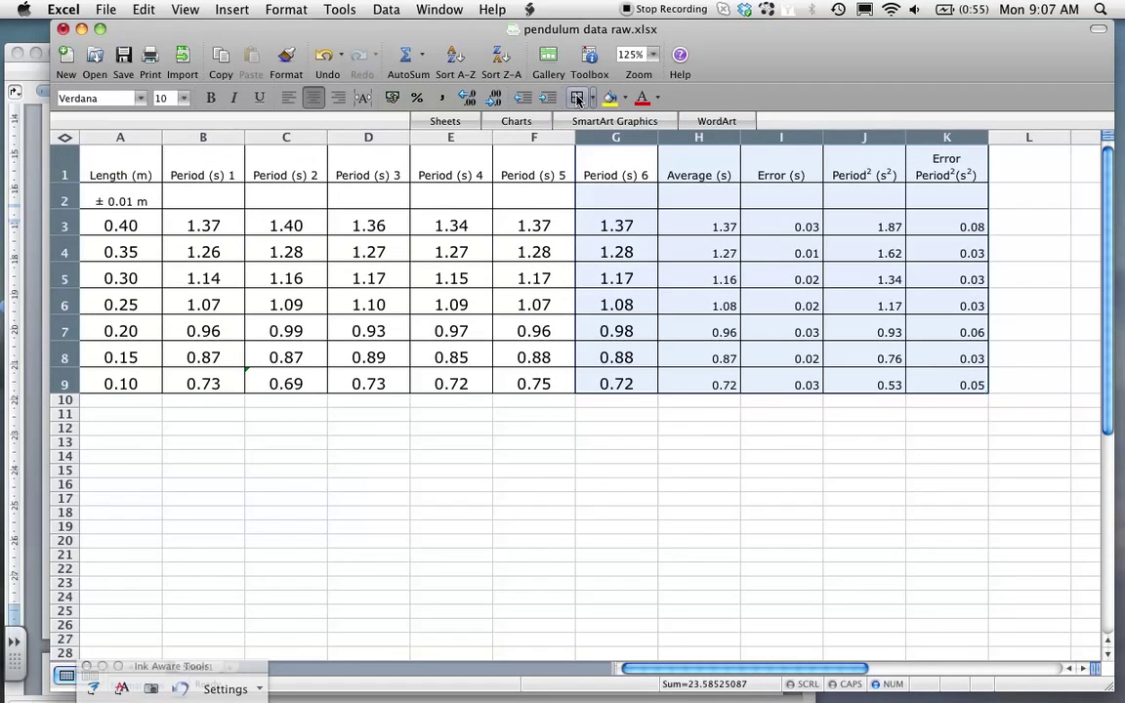
click(753, 483)
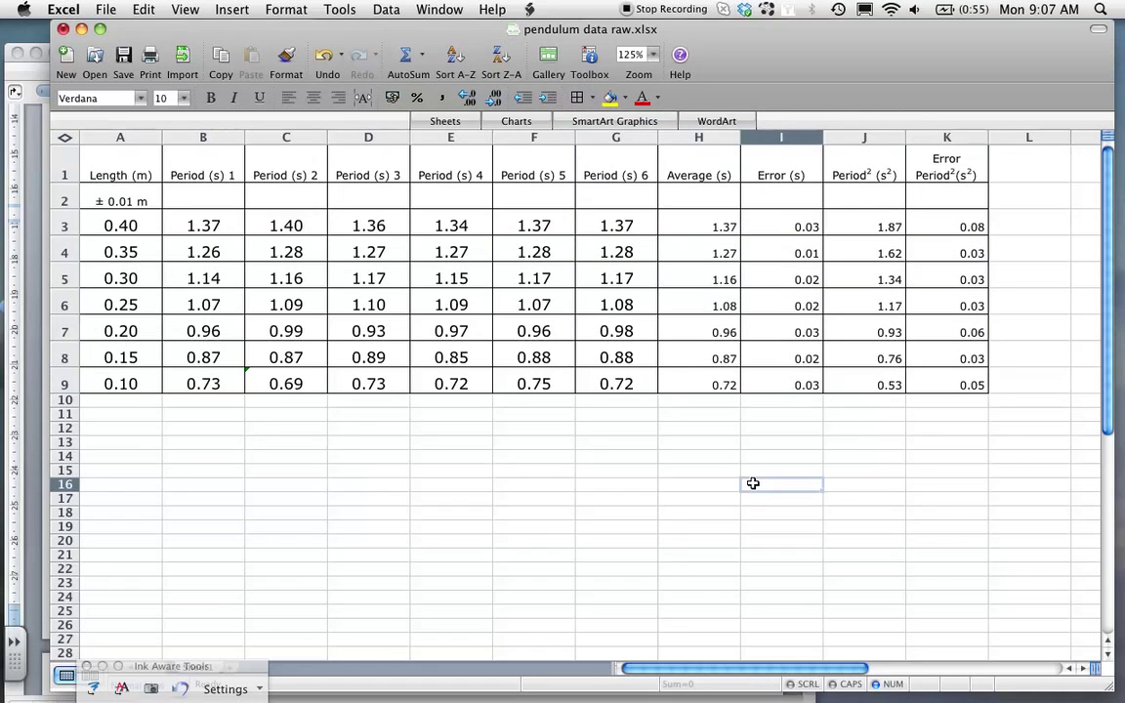